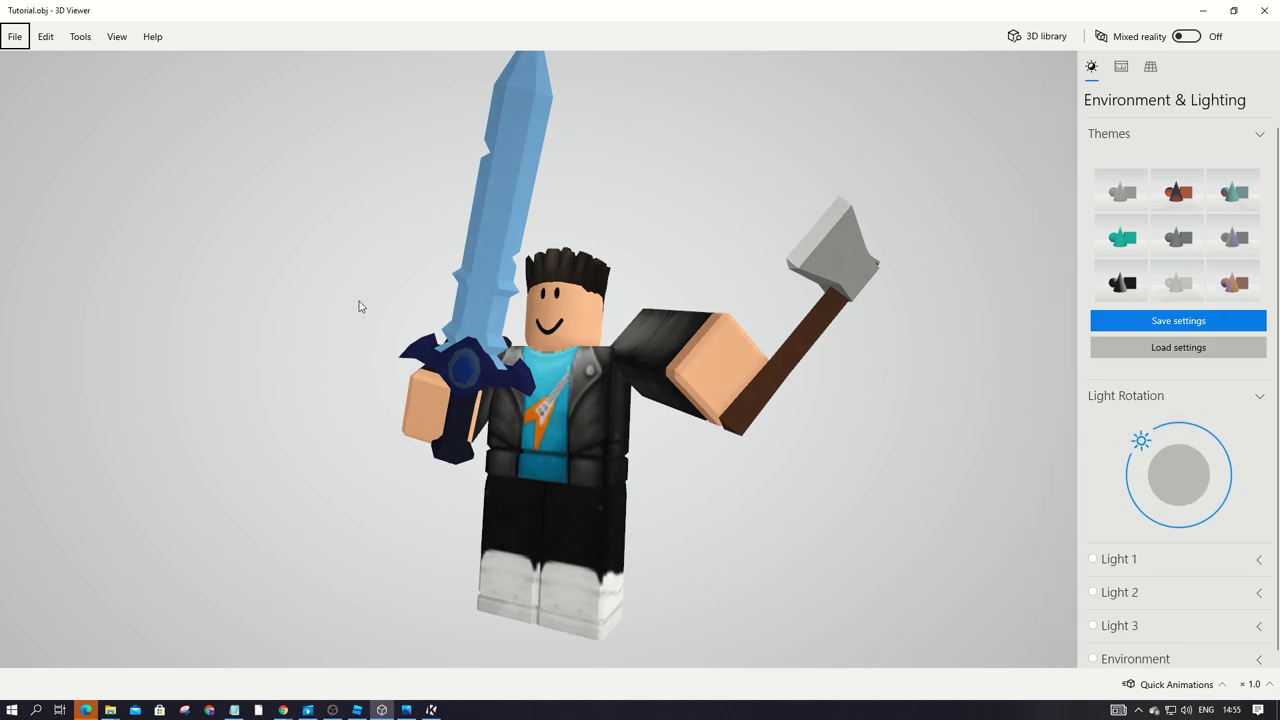
Step: Export the character model as a PNG image at HD 1440 (16:9) with transparency
{"action": "left_click", "coordinate": [12, 40]}
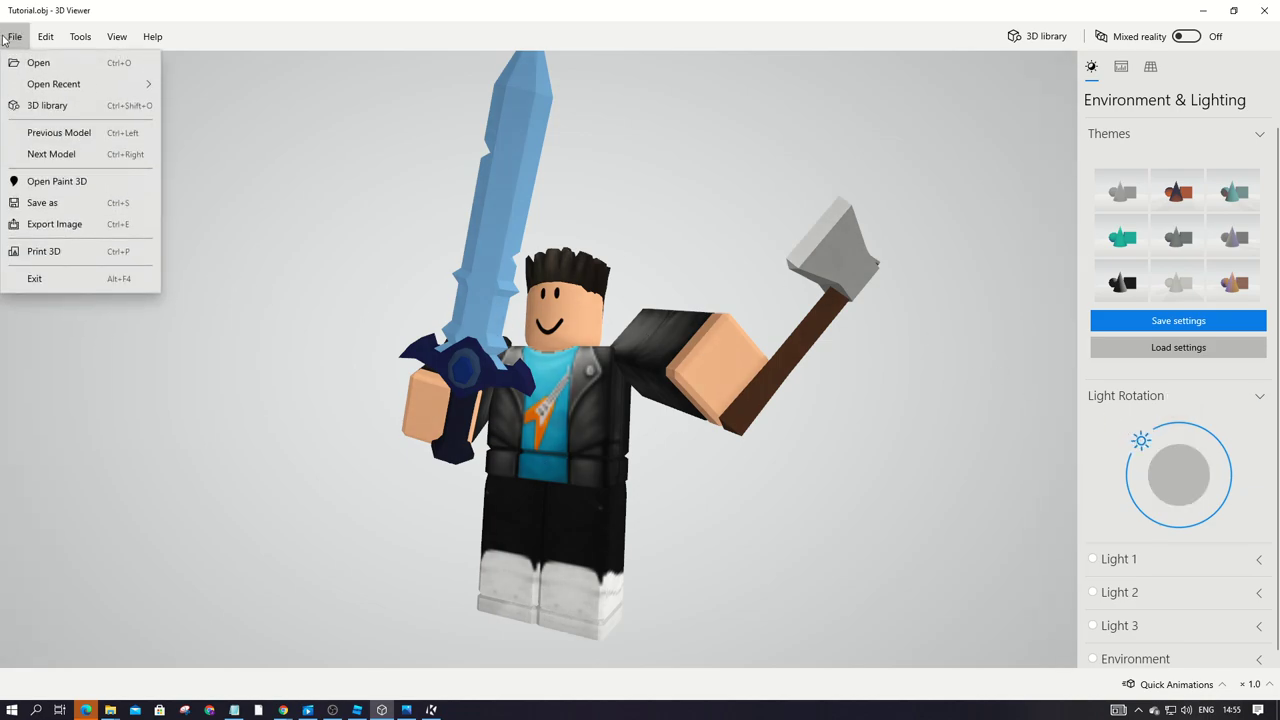
{"action": "left_click", "coordinate": [74, 228]}
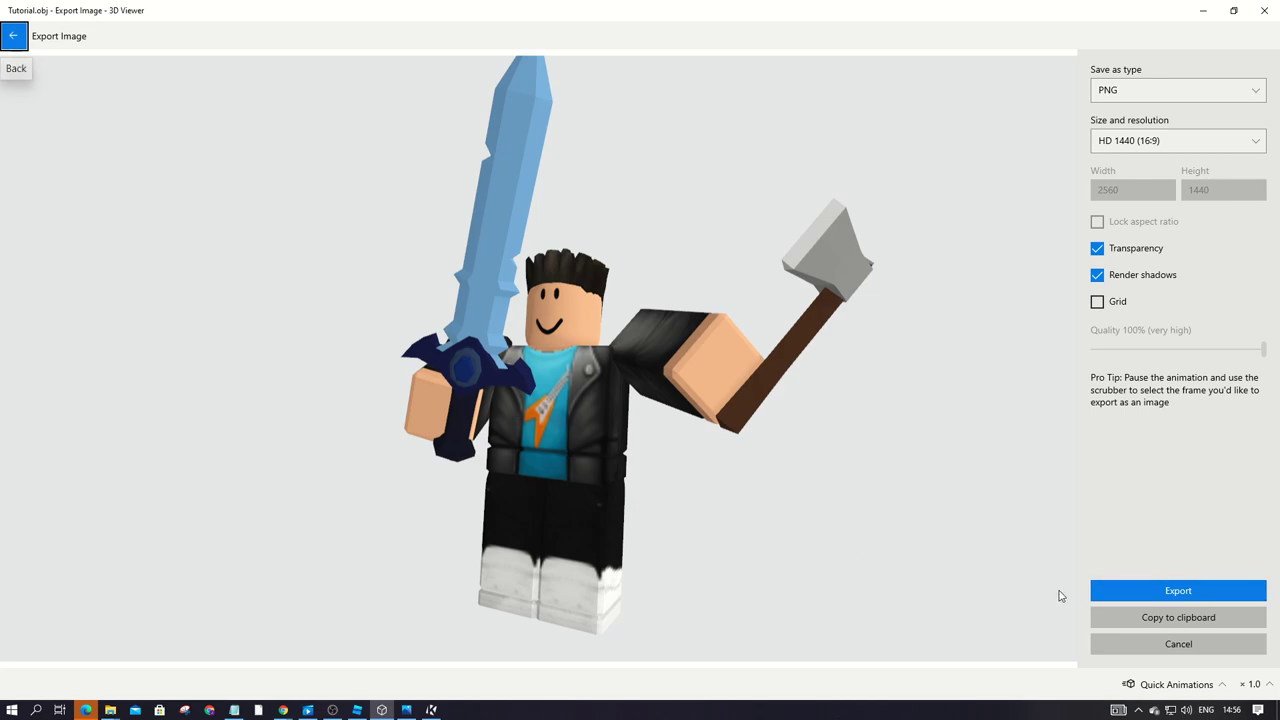
{"action": "left_click", "coordinate": [1129, 589]}
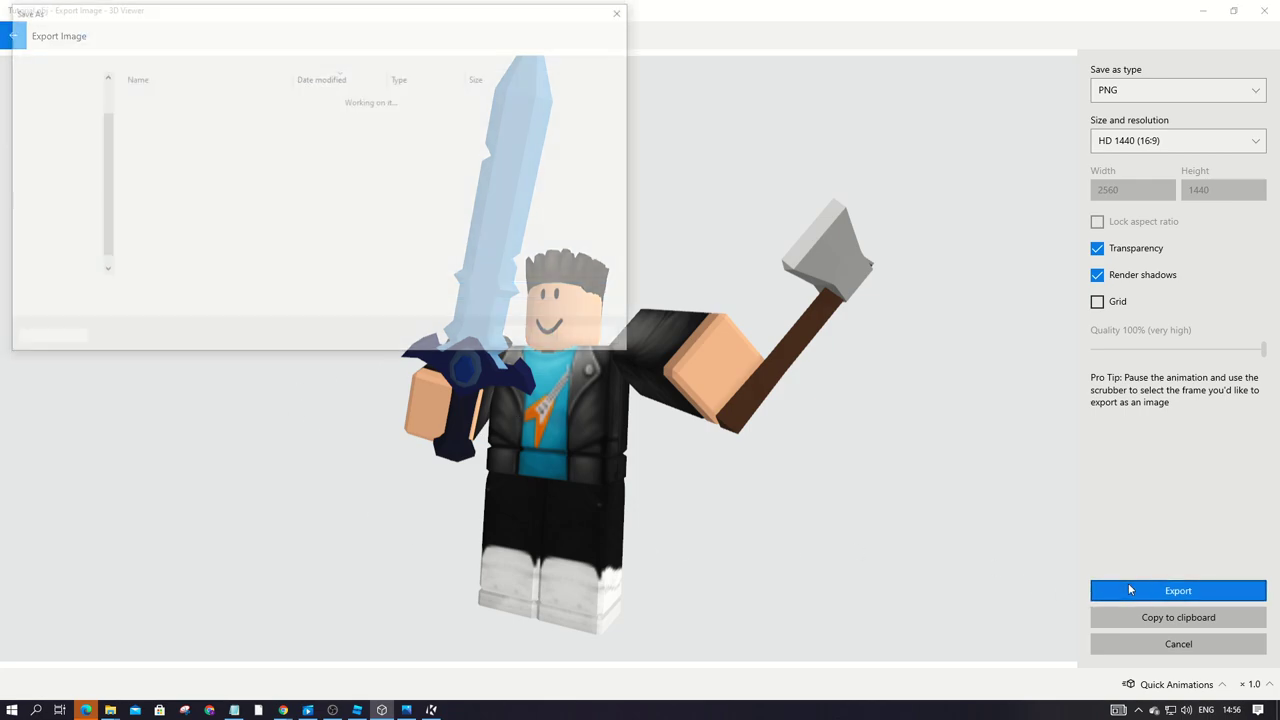
{"action": "left_click", "coordinate": [527, 337]}
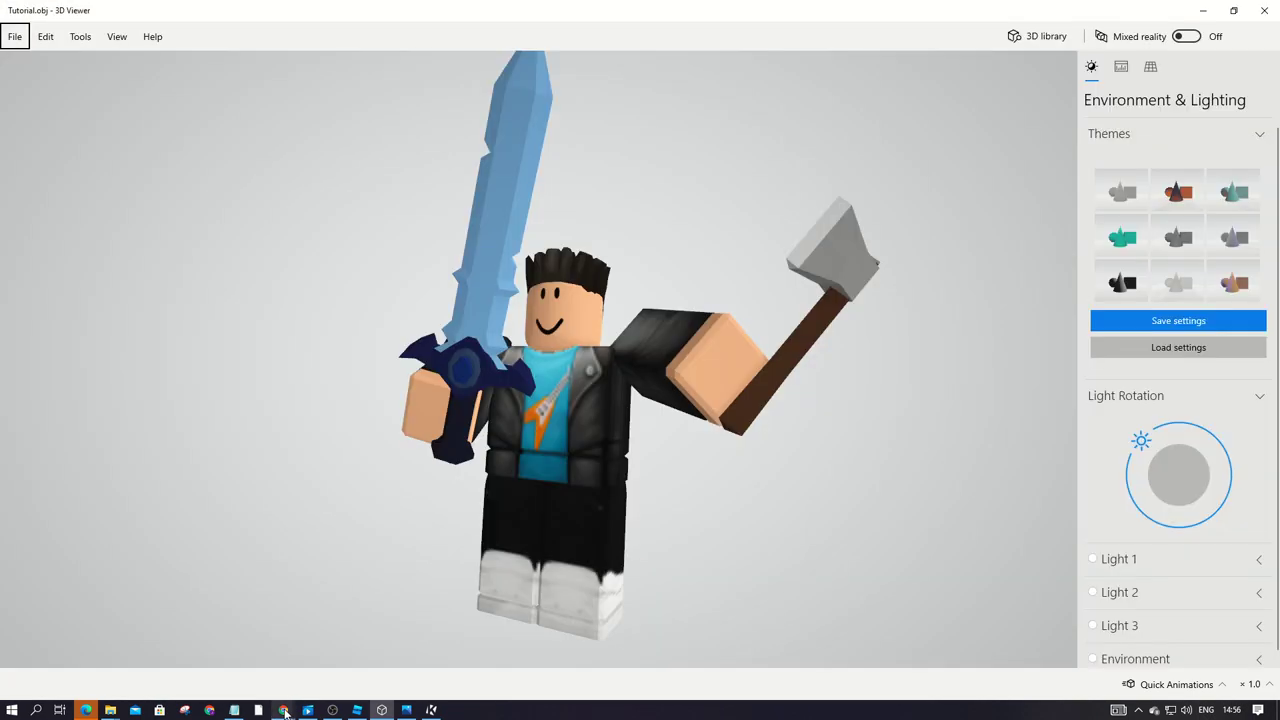
Step: Switch to Photopea and place the exported Tutorial image into image.psd as a new layer
{"action": "mouse_move", "coordinate": [285, 708]}
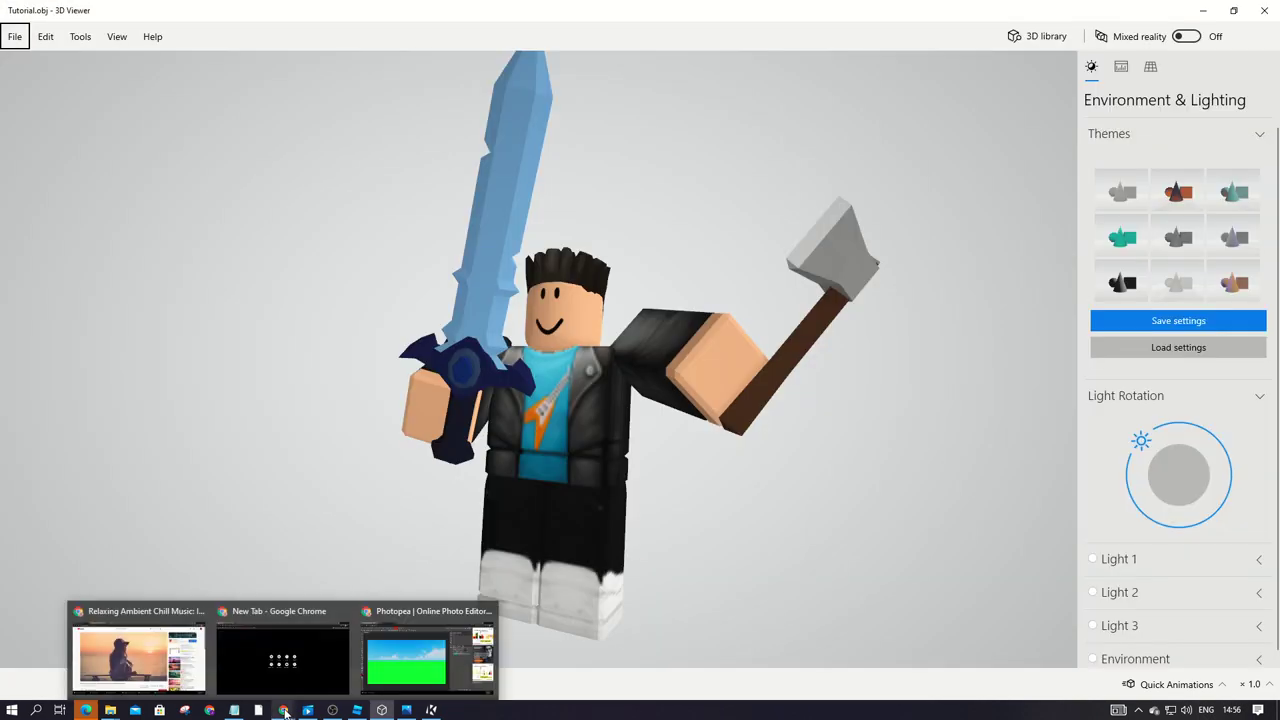
{"action": "left_click", "coordinate": [398, 665]}
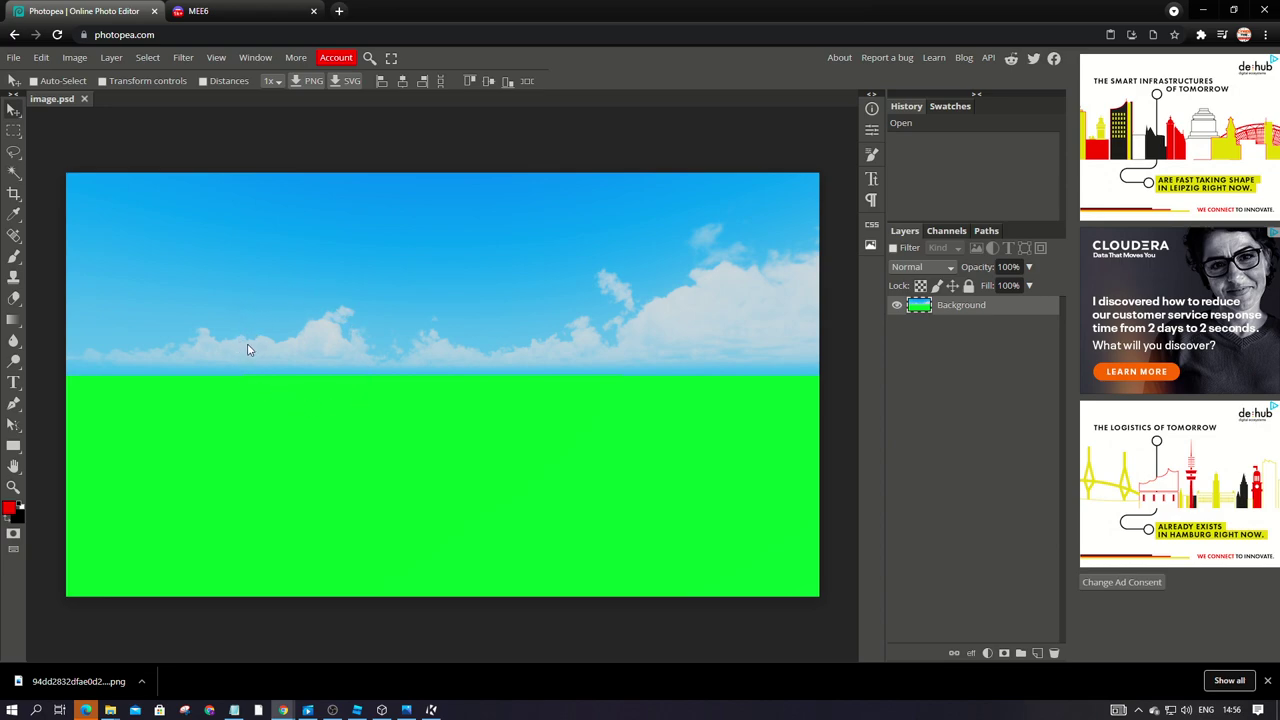
{"action": "right_click", "coordinate": [203, 302]}
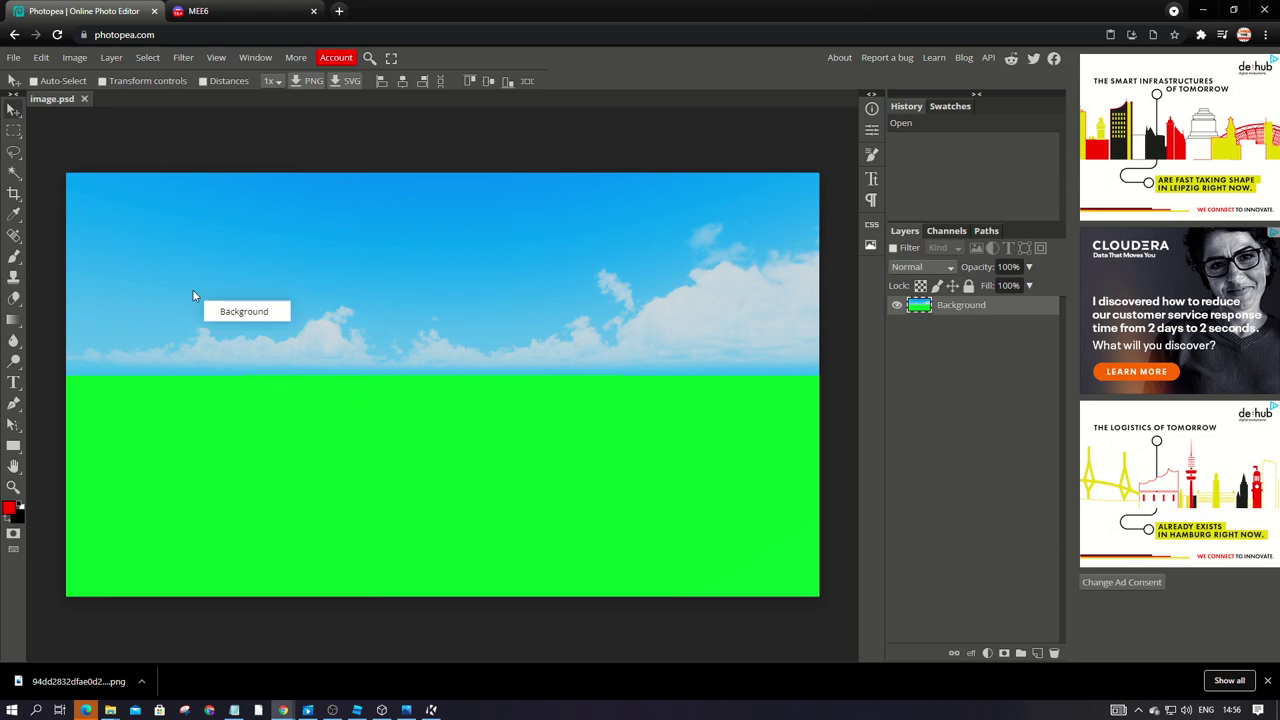
{"action": "left_click", "coordinate": [12, 57]}
{"action": "left_click", "coordinate": [40, 114]}
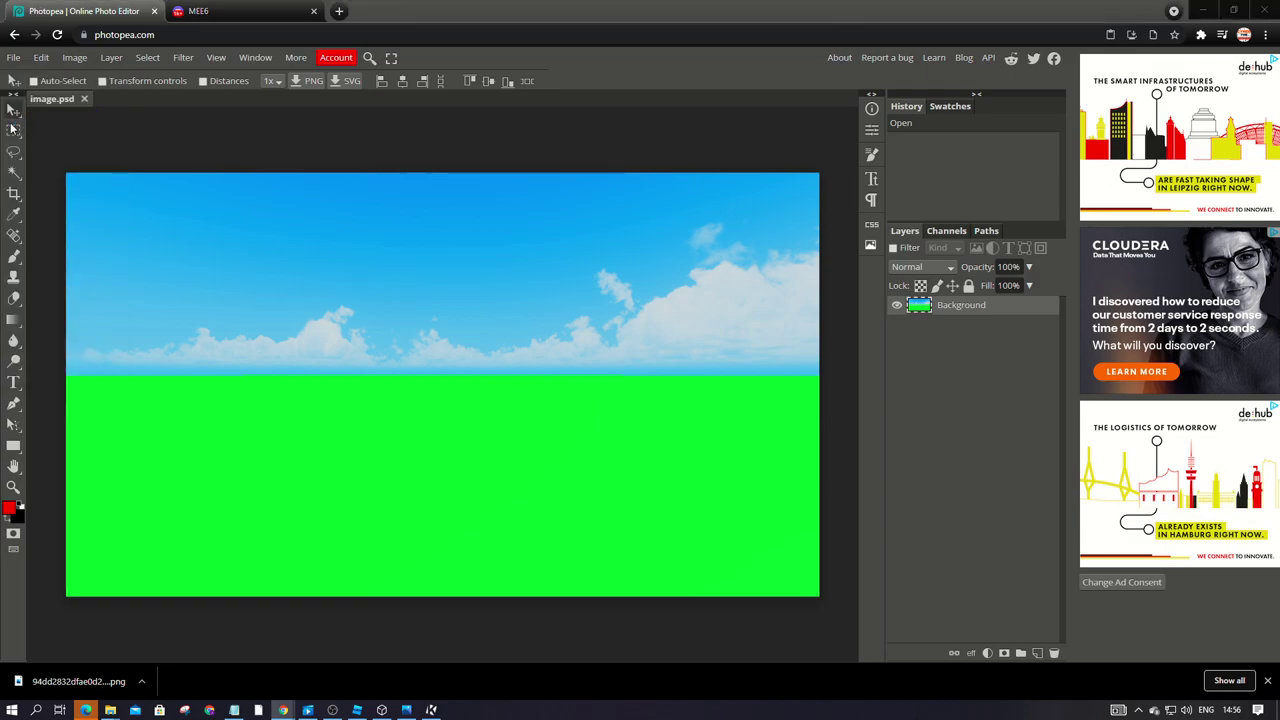
{"action": "left_click", "coordinate": [271, 222]}
{"action": "double_click", "coordinate": [271, 222]}
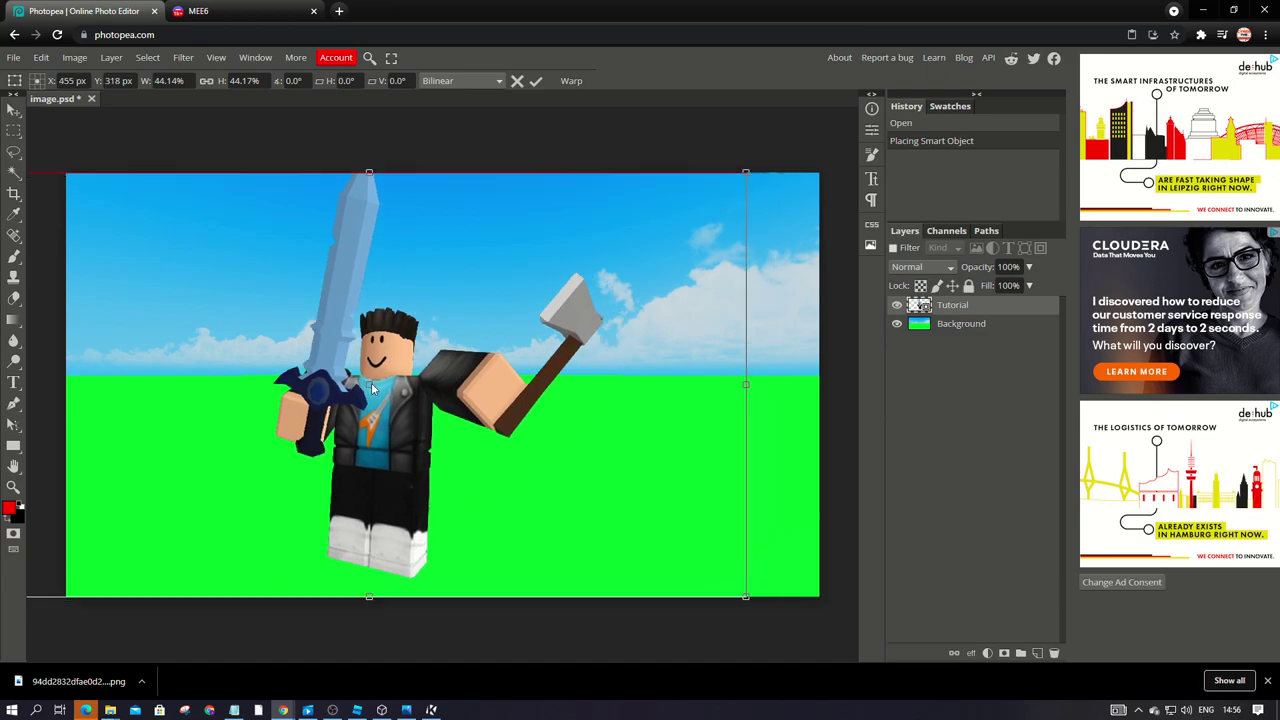
Step: Enlarge the placed character to about 82% width and 71% height, position it near the canvas centre, and apply the transform
{"action": "left_click_drag", "start_coordinate": [313, 366], "coordinate": [271, 363]}
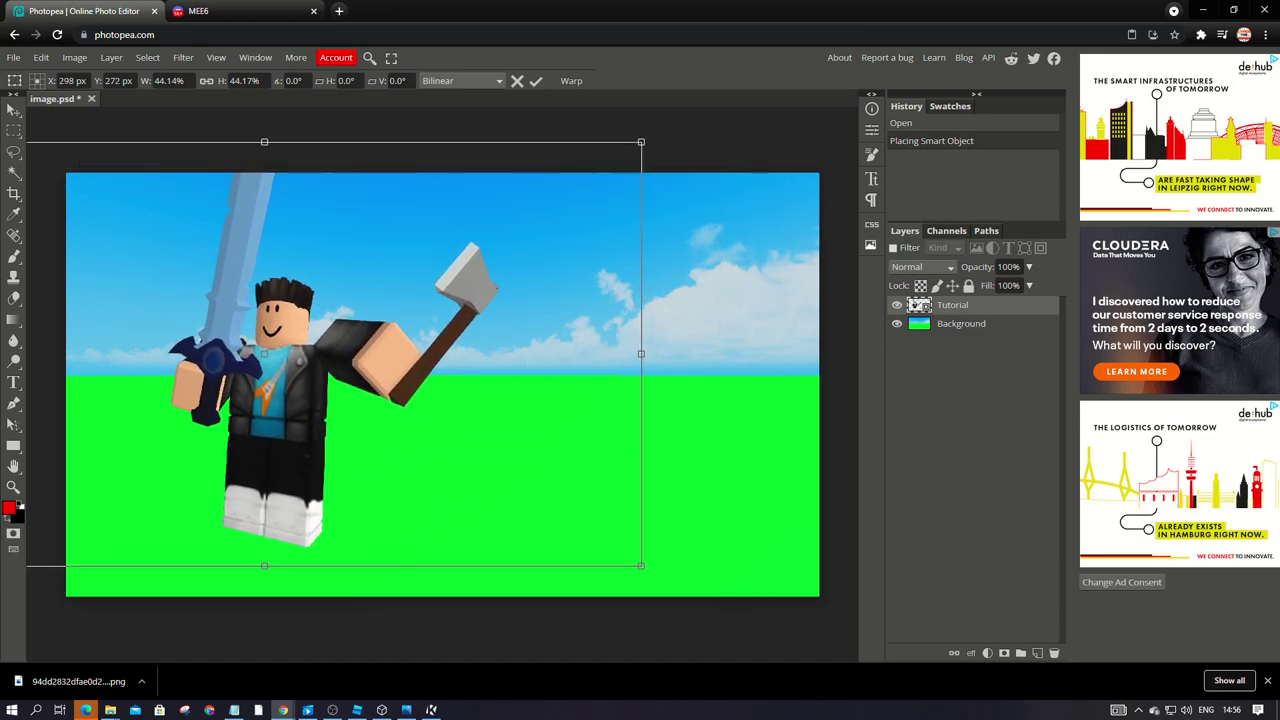
{"action": "left_click_drag", "start_coordinate": [566, 526], "coordinate": [626, 431]}
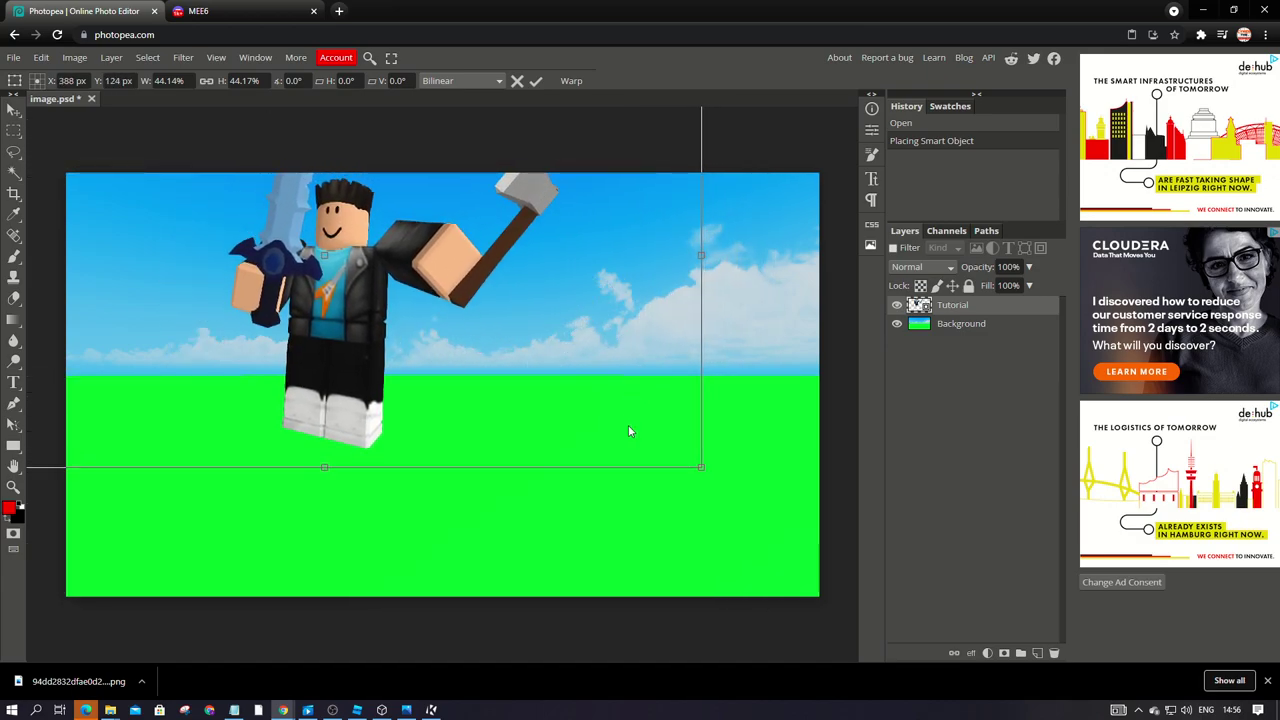
{"action": "left_click_drag", "start_coordinate": [707, 475], "coordinate": [819, 572]}
{"action": "left_click_drag", "start_coordinate": [500, 438], "coordinate": [500, 505]}
{"action": "left_click_drag", "start_coordinate": [459, 581], "coordinate": [575, 518]}
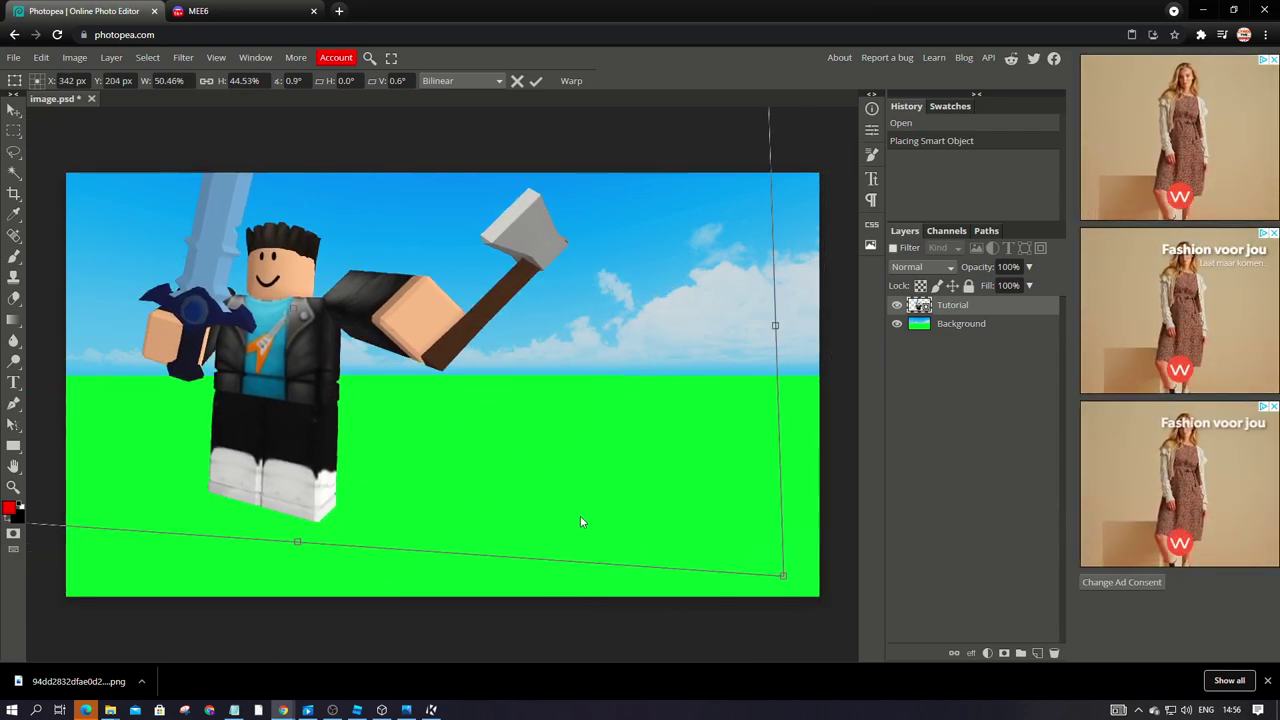
{"action": "left_click_drag", "start_coordinate": [784, 578], "coordinate": [670, 505]}
{"action": "left_click_drag", "start_coordinate": [312, 413], "coordinate": [589, 450]}
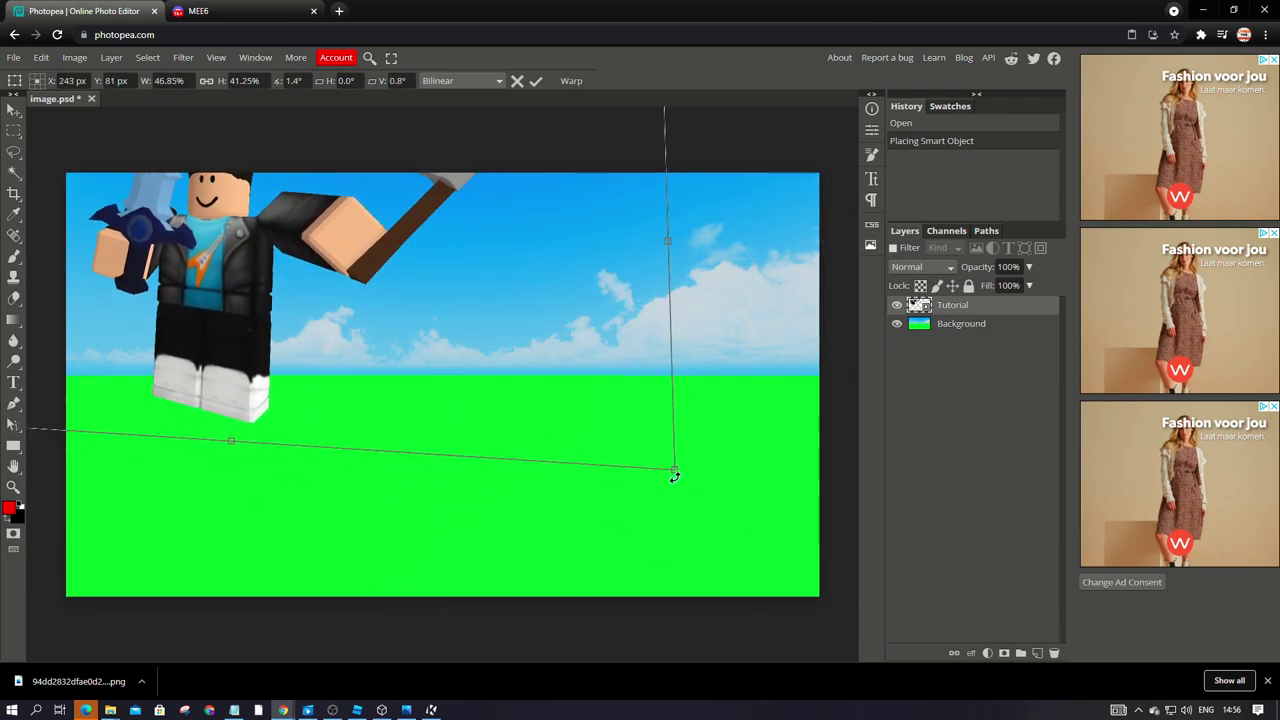
{"action": "left_click_drag", "start_coordinate": [675, 470], "coordinate": [890, 595]}
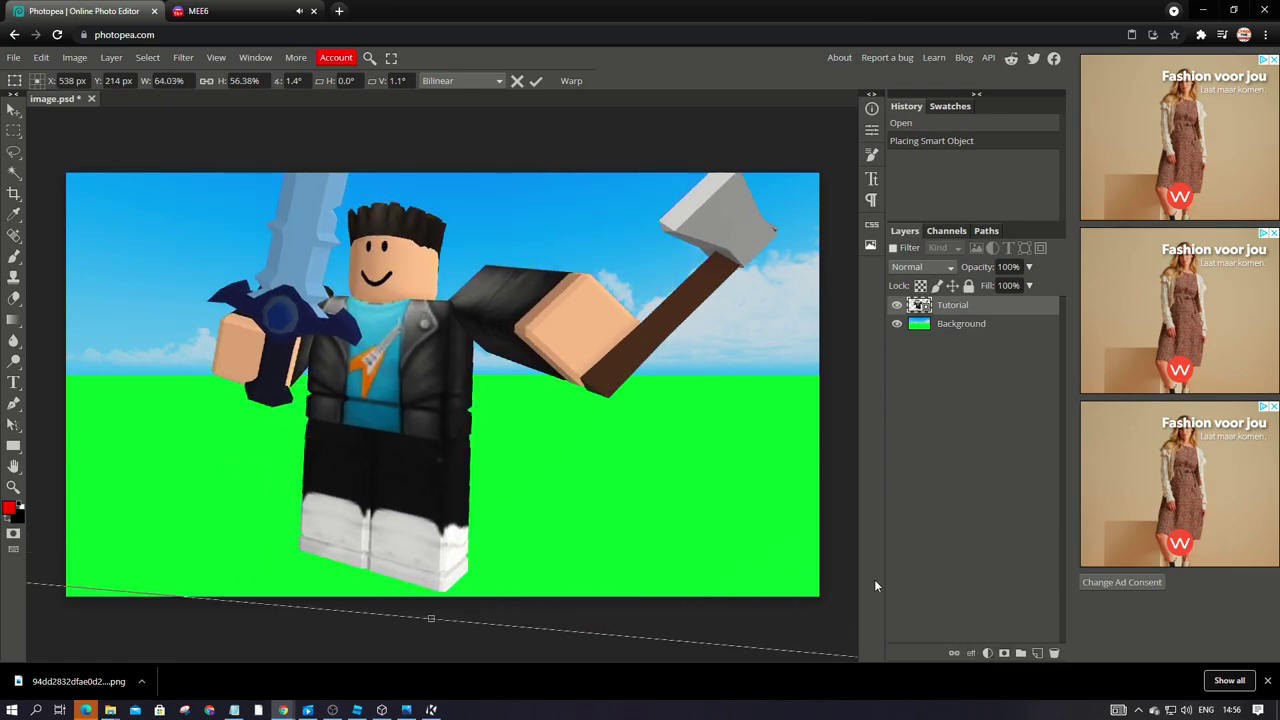
{"action": "left_click_drag", "start_coordinate": [475, 432], "coordinate": [58, 289]}
{"action": "left_click_drag", "start_coordinate": [714, 543], "coordinate": [1023, 655]}
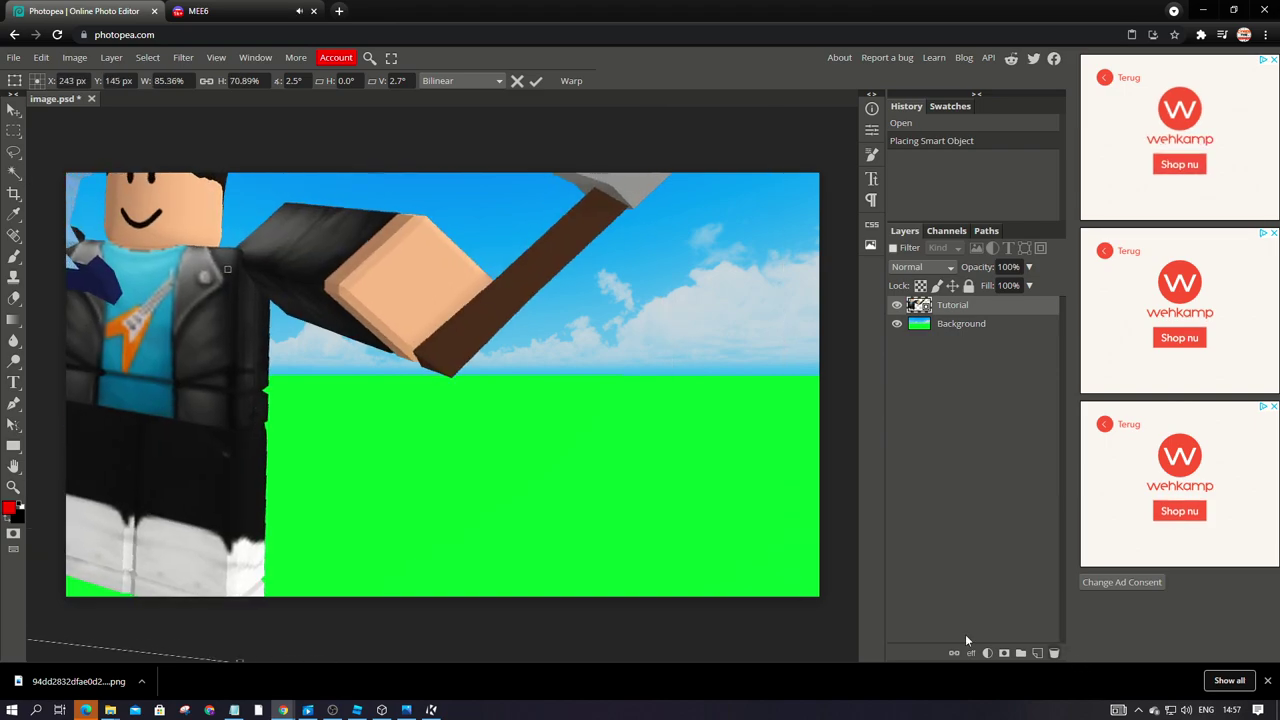
{"action": "left_click_drag", "start_coordinate": [243, 408], "coordinate": [499, 459]}
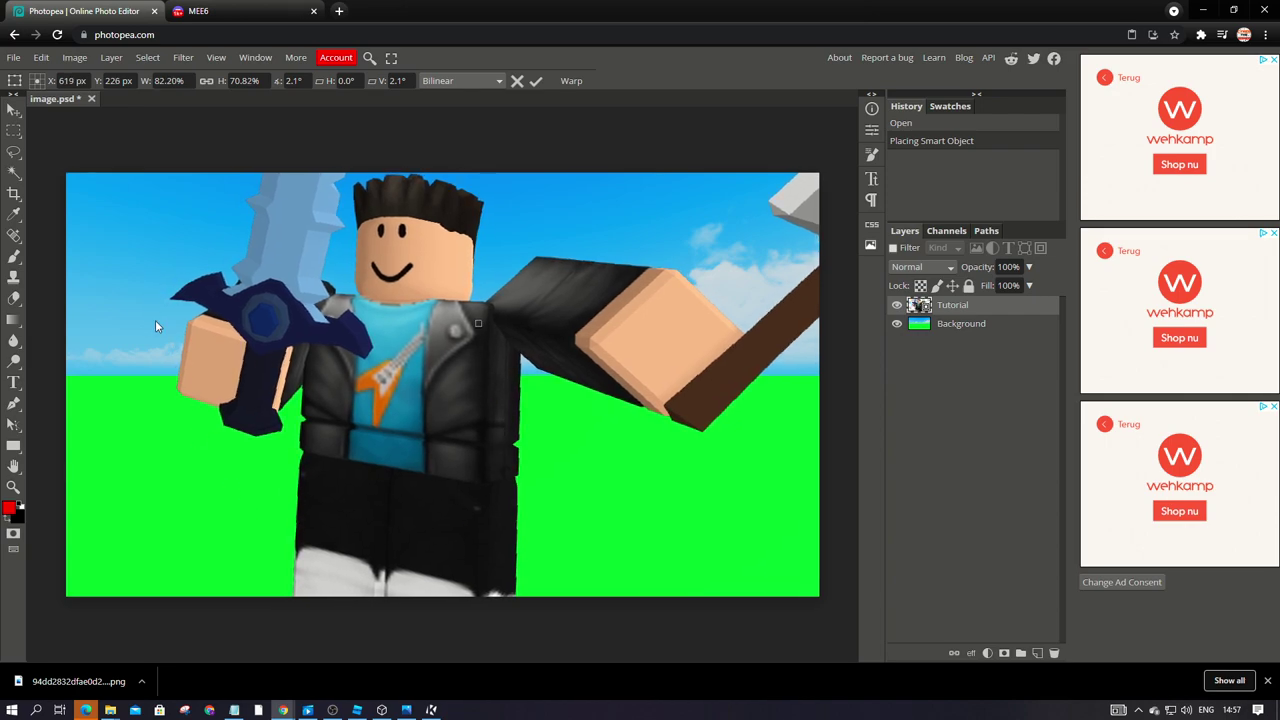
{"action": "left_click_drag", "start_coordinate": [326, 251], "coordinate": [364, 344]}
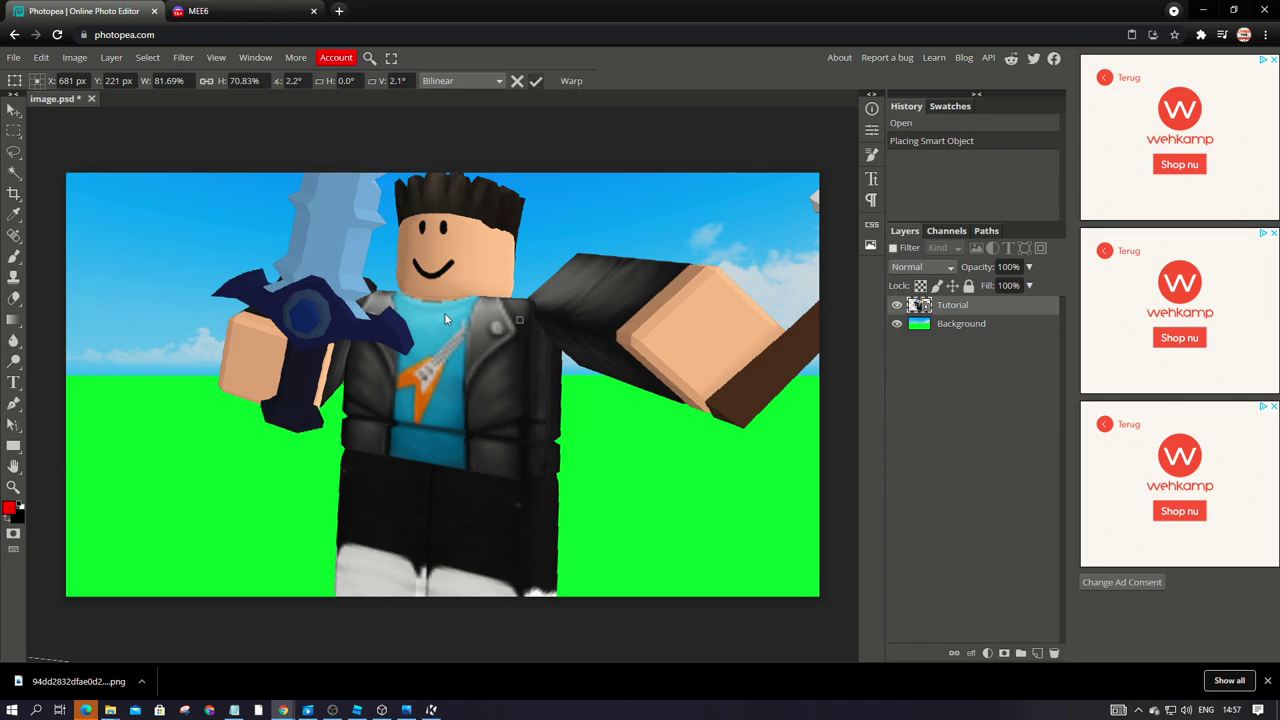
{"action": "left_click", "coordinate": [535, 81]}
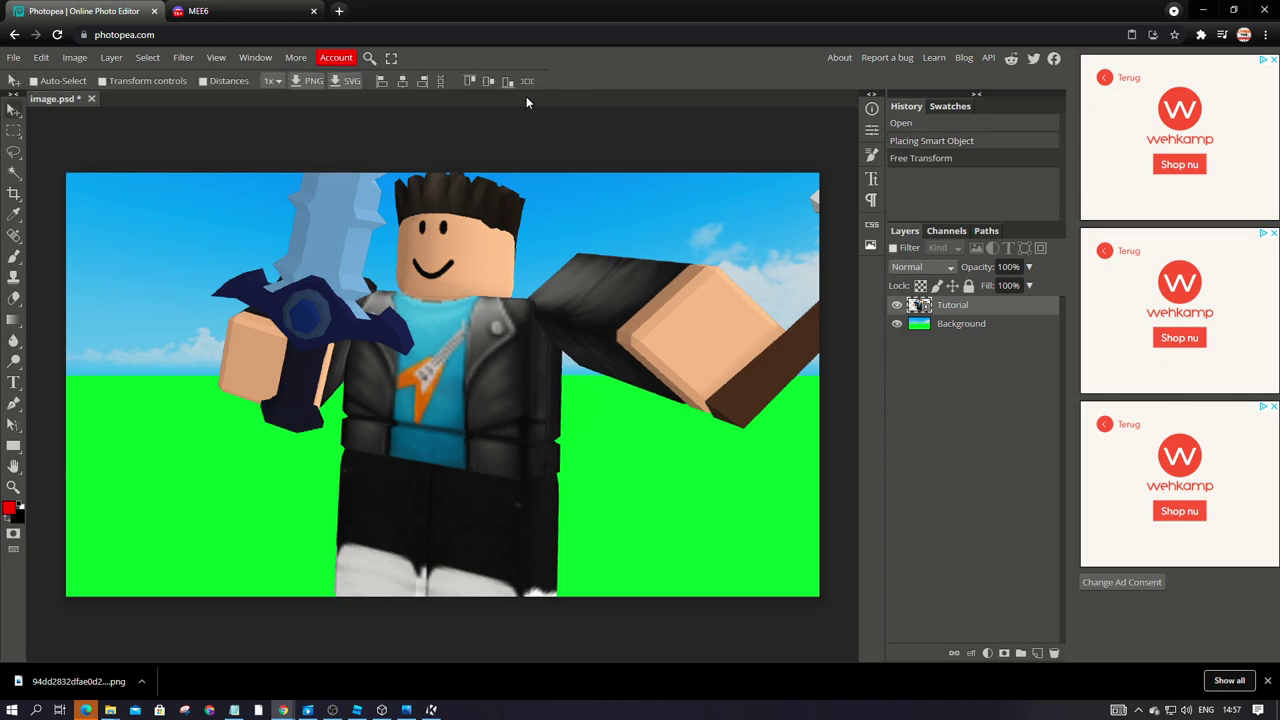
Step: Add a white 3 px outside stroke to the Tutorial layer
{"action": "left_click", "coordinate": [988, 653]}
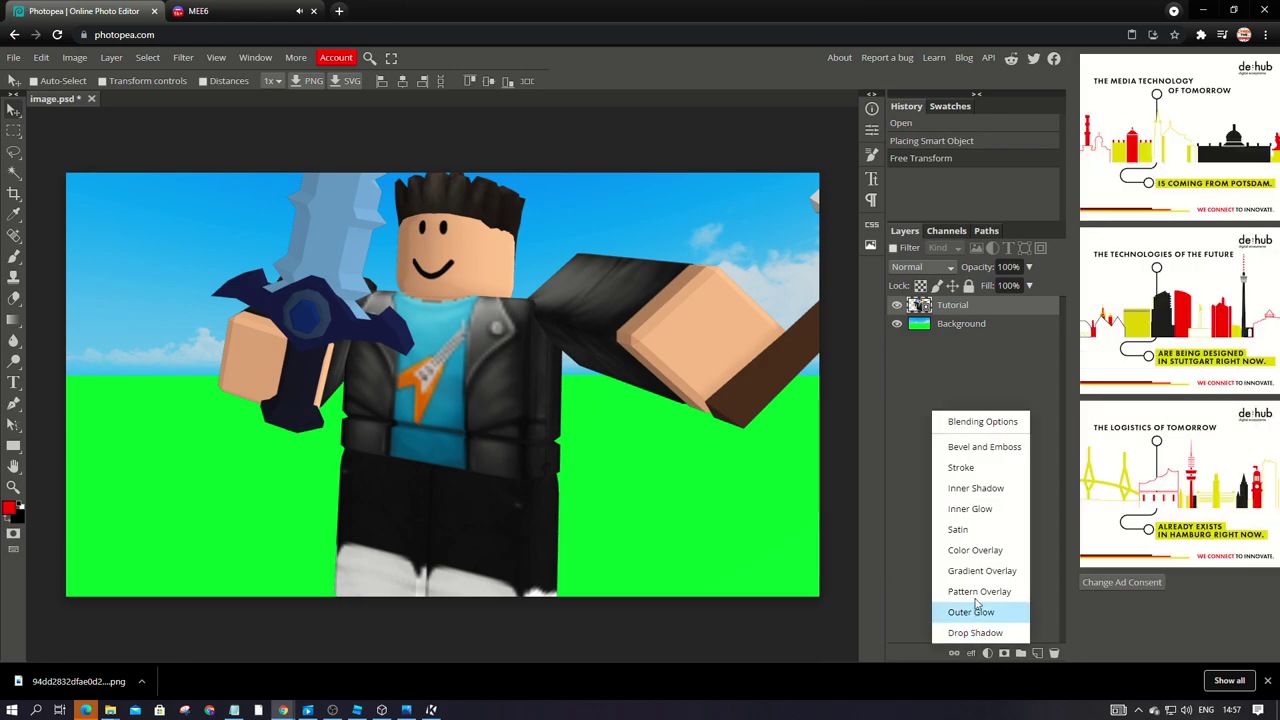
{"action": "left_click", "coordinate": [962, 467]}
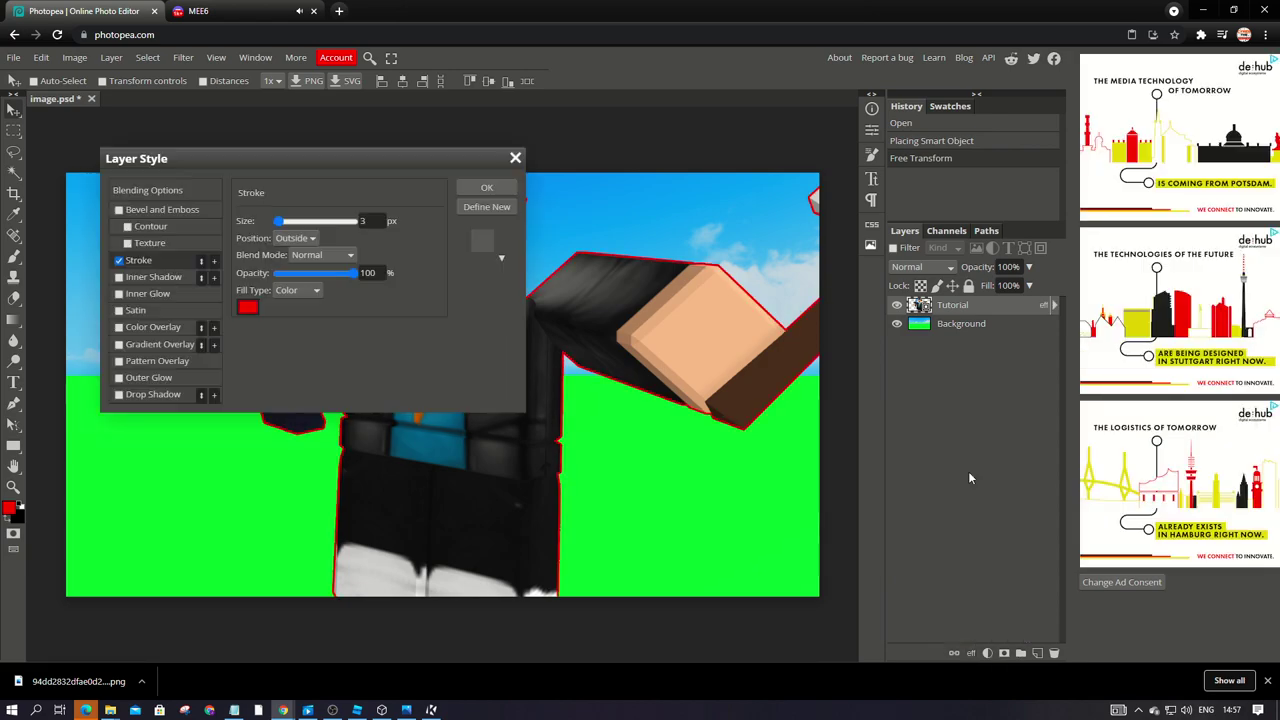
{"action": "left_click", "coordinate": [247, 307]}
{"action": "left_click", "coordinate": [401, 318]}
{"action": "left_click", "coordinate": [352, 338]}
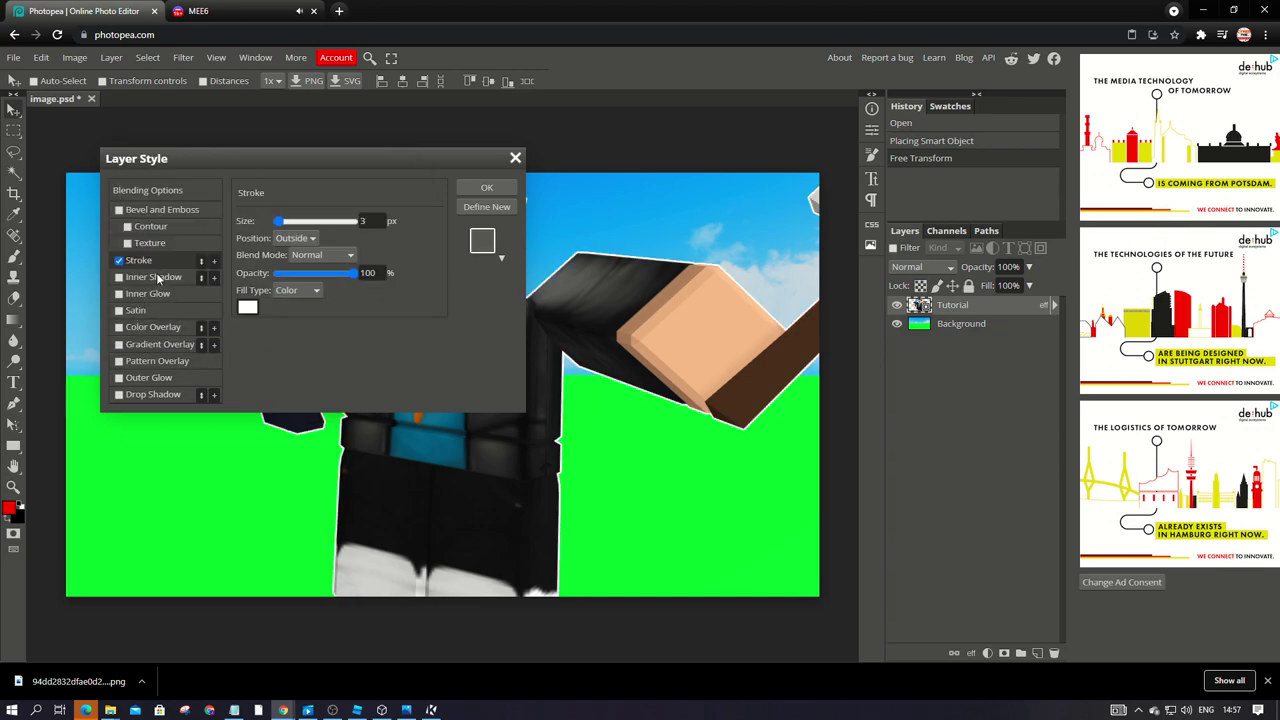
{"action": "left_click", "coordinate": [247, 307]}
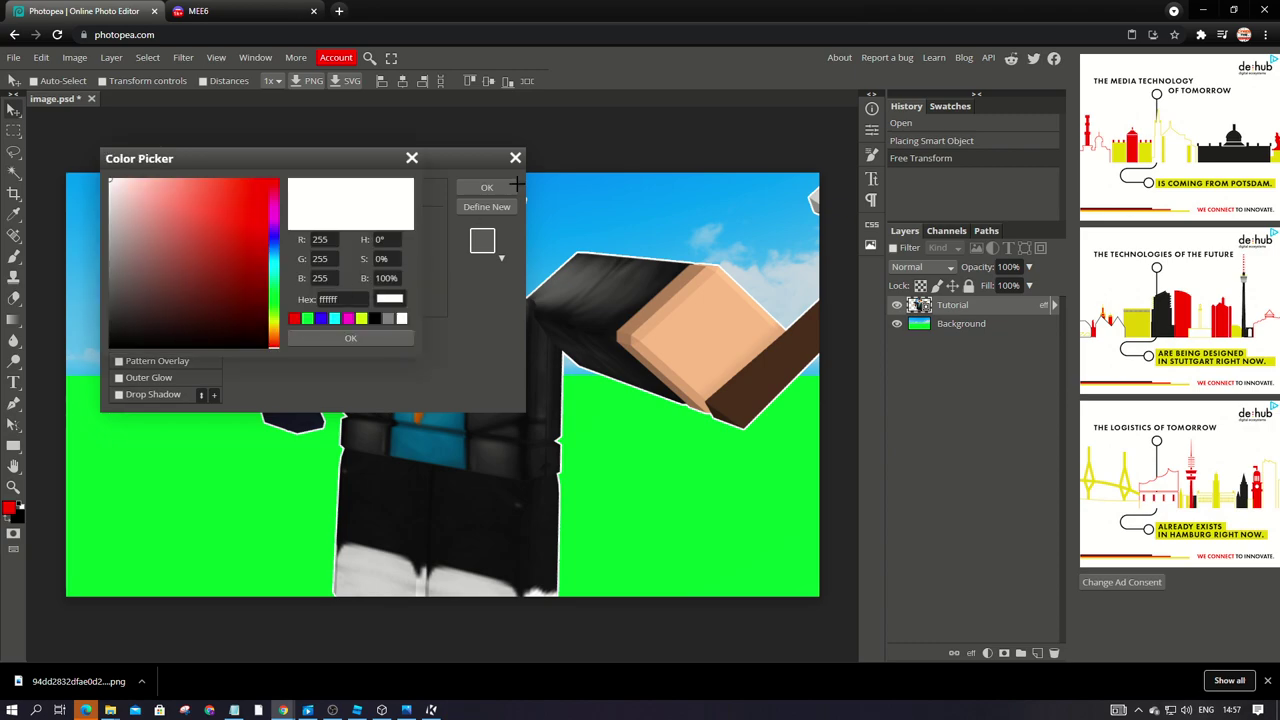
{"action": "left_click", "coordinate": [322, 340]}
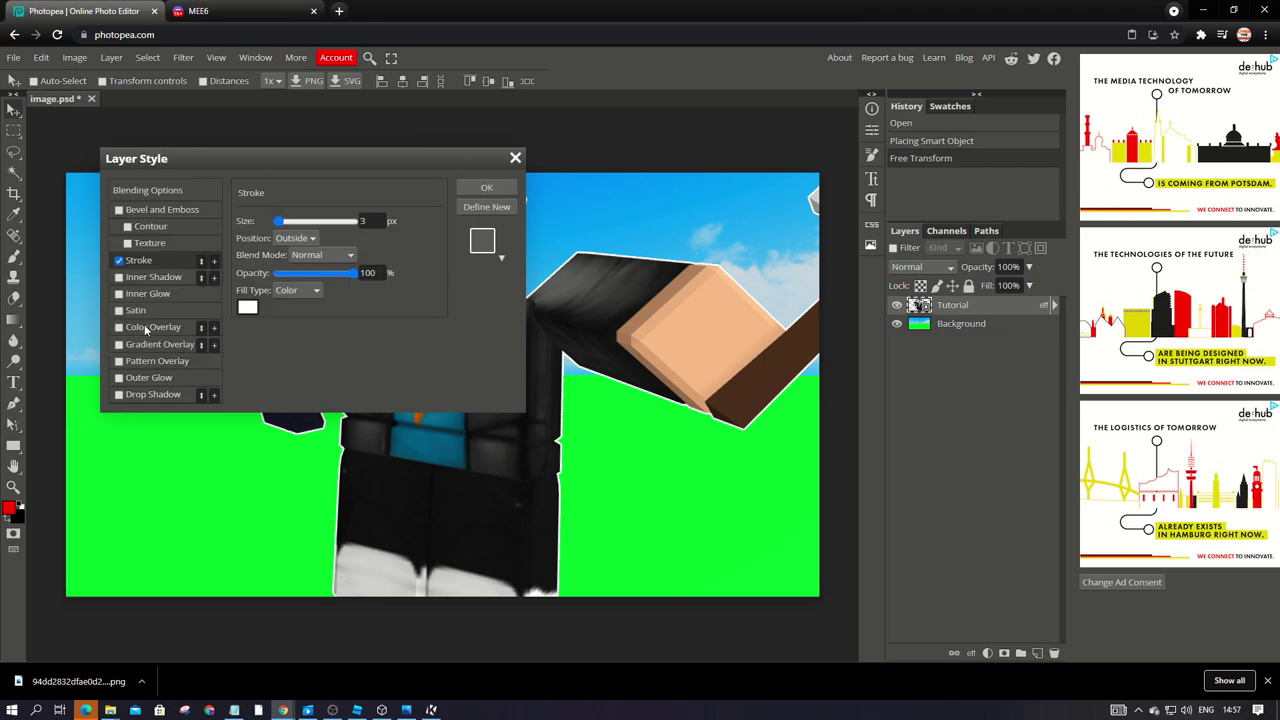
Step: Enable an outer glow on the character layer and set its colour to black
{"action": "left_click", "coordinate": [130, 376]}
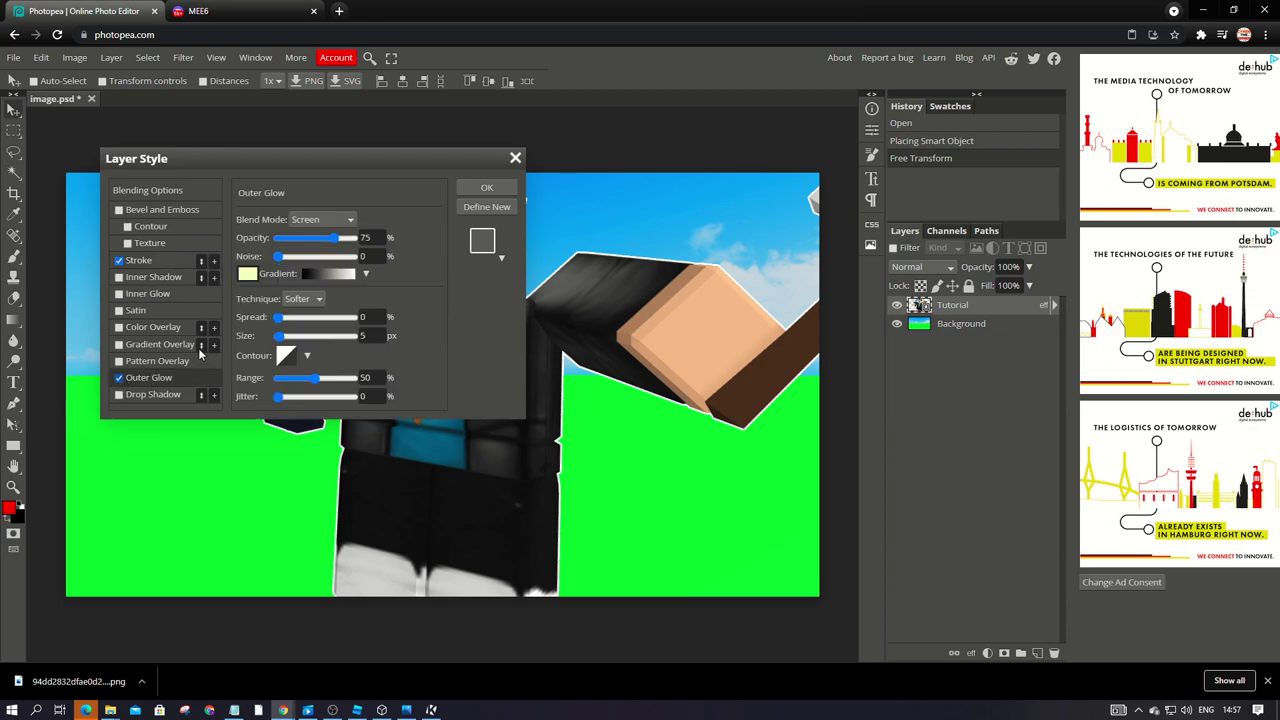
{"action": "left_click", "coordinate": [247, 273]}
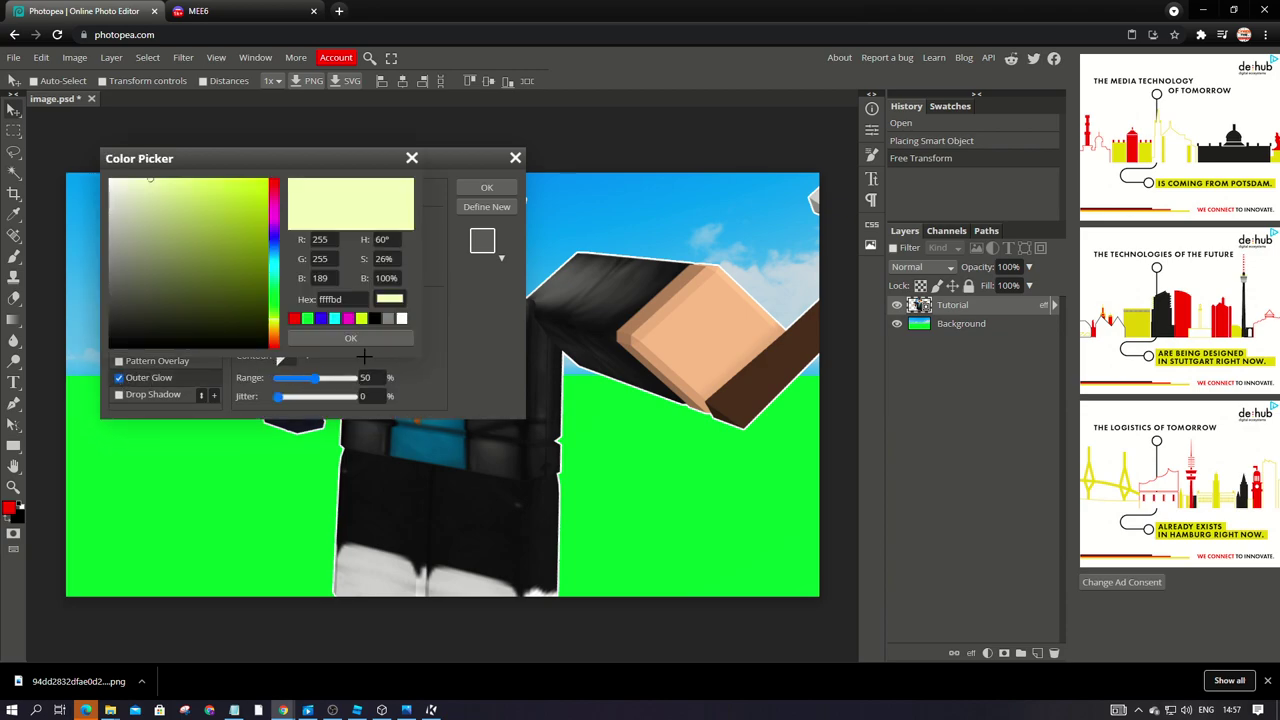
{"action": "left_click", "coordinate": [374, 318]}
{"action": "left_click", "coordinate": [350, 338]}
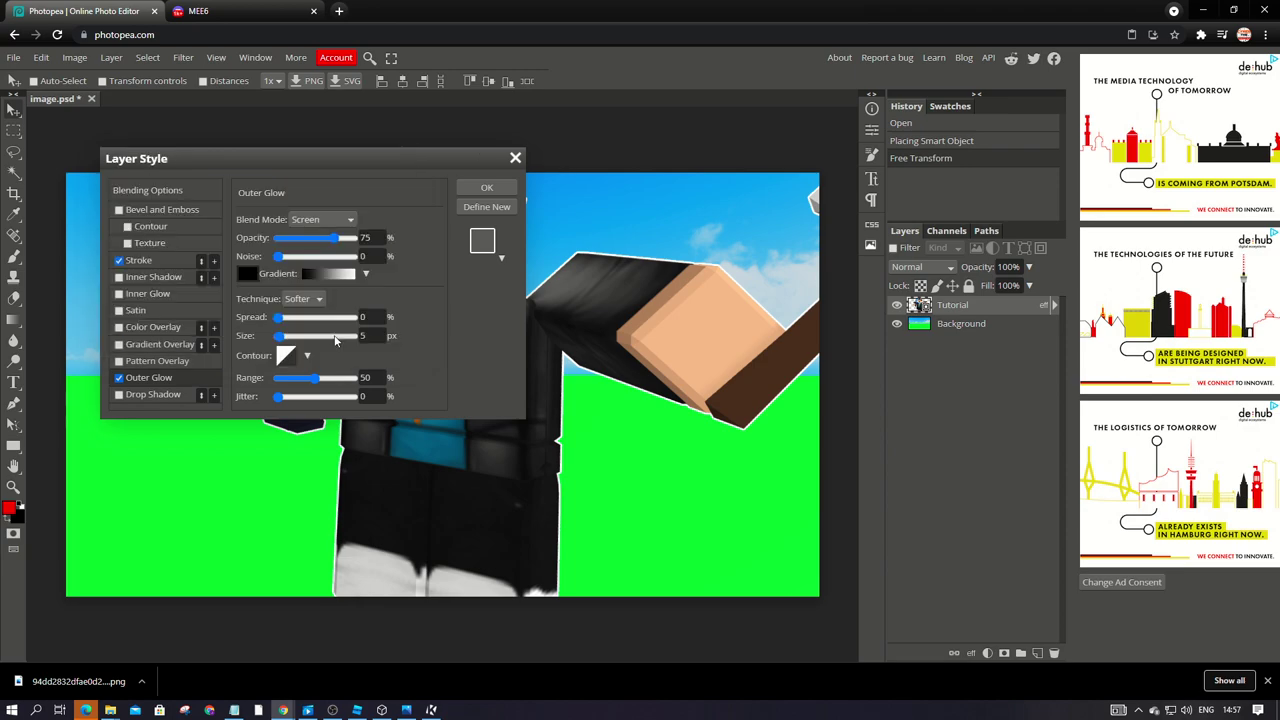
Step: Set the outer glow to 0% noise, 40% spread, 27 px size and 23% range, and apply the style with the stroke off
{"action": "left_click", "coordinate": [318, 257]}
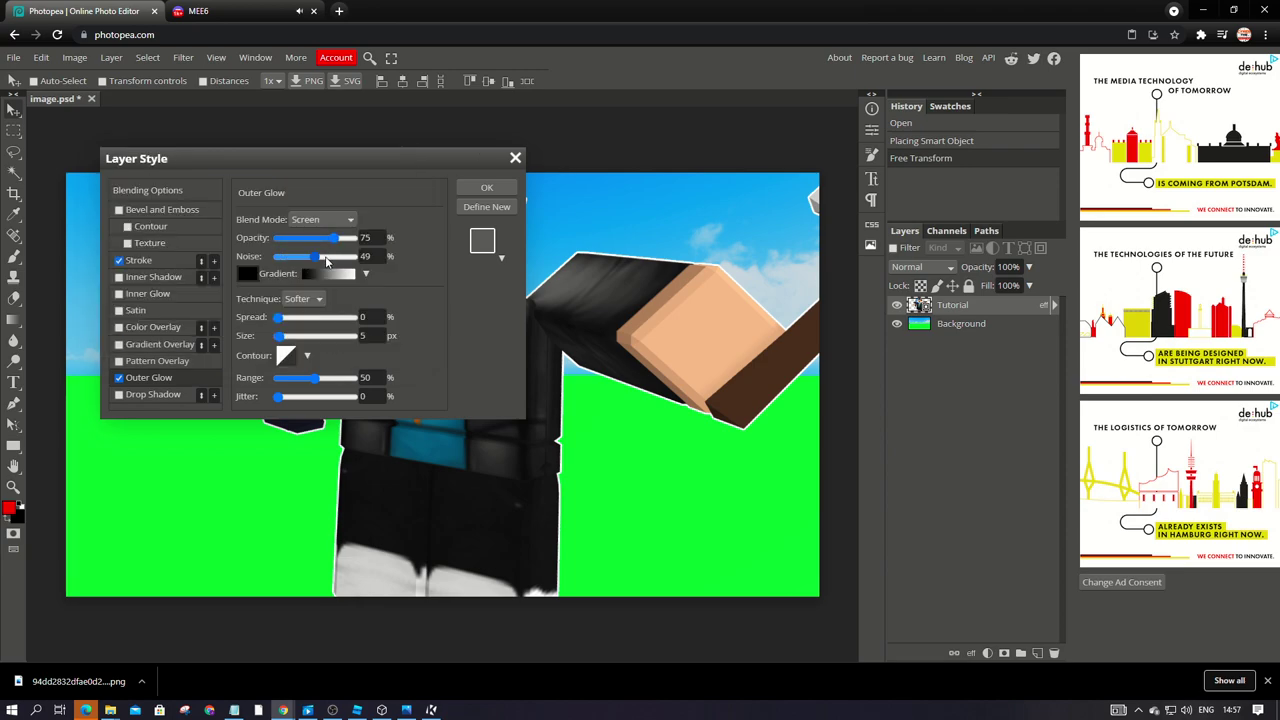
{"action": "left_click", "coordinate": [302, 317]}
{"action": "left_click_drag", "start_coordinate": [311, 319], "coordinate": [304, 320]}
{"action": "left_click", "coordinate": [118, 261]}
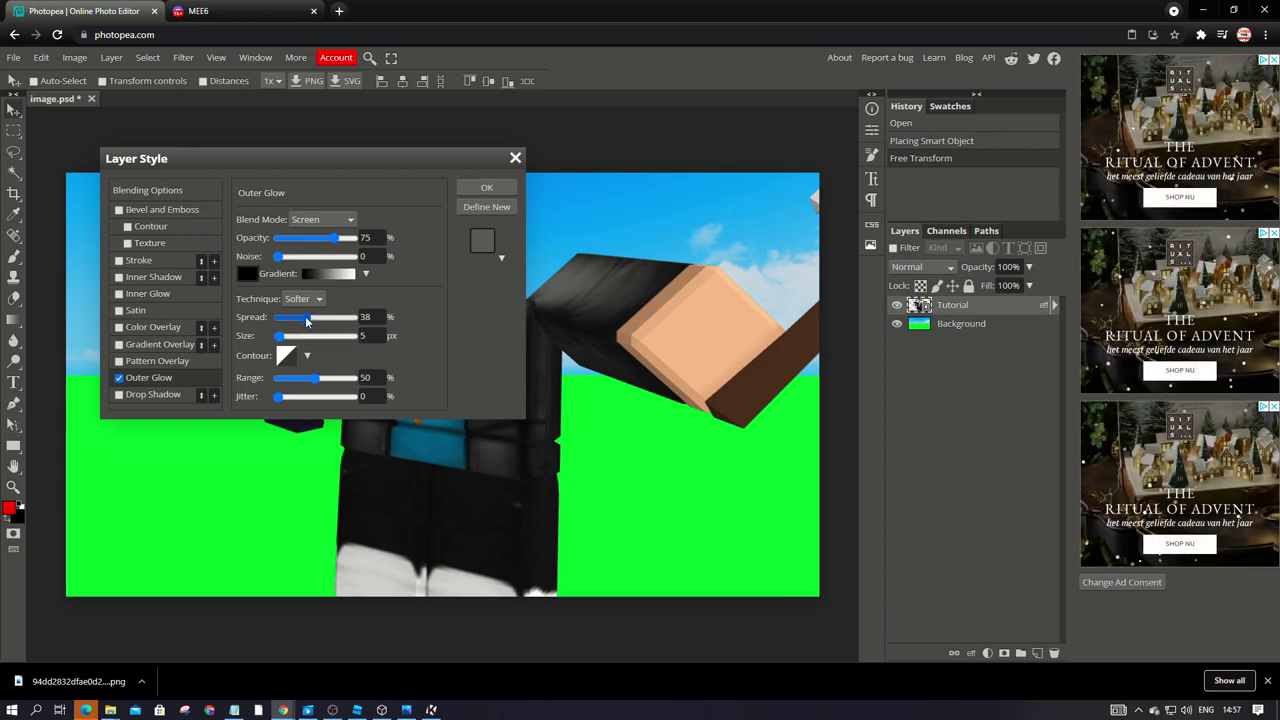
{"action": "left_click_drag", "start_coordinate": [309, 318], "coordinate": [294, 381]}
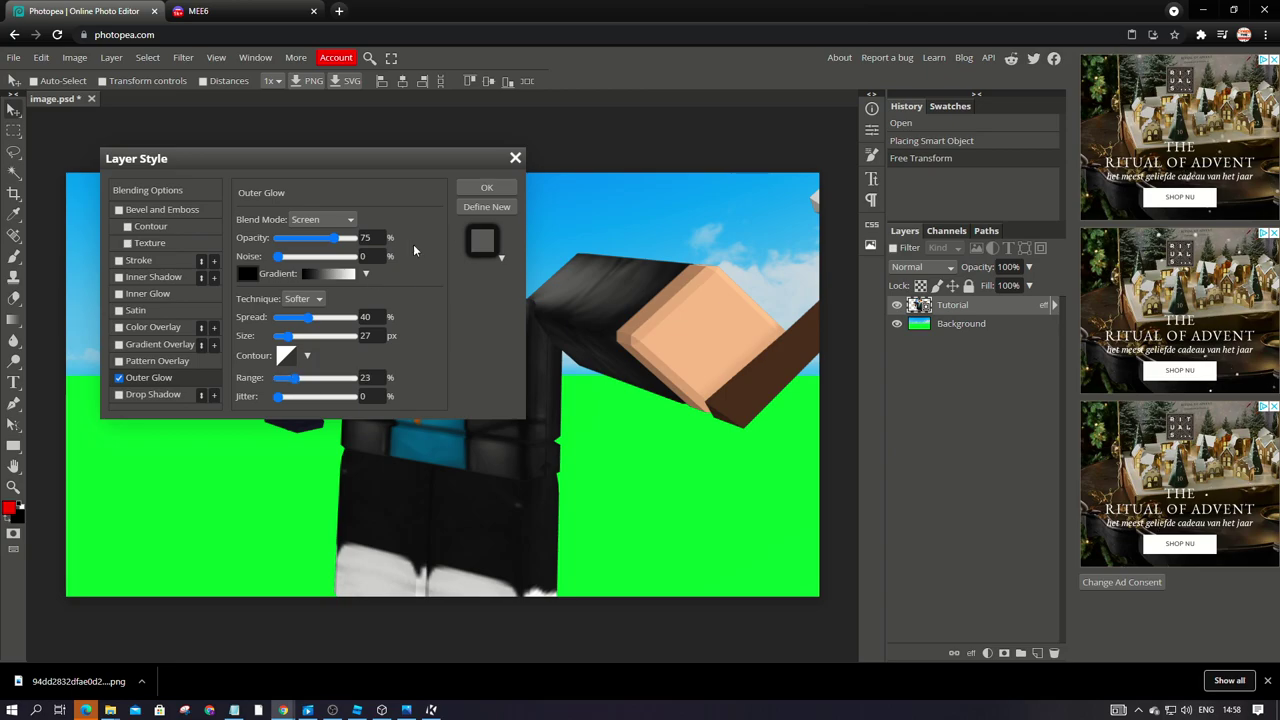
{"action": "left_click", "coordinate": [485, 189]}
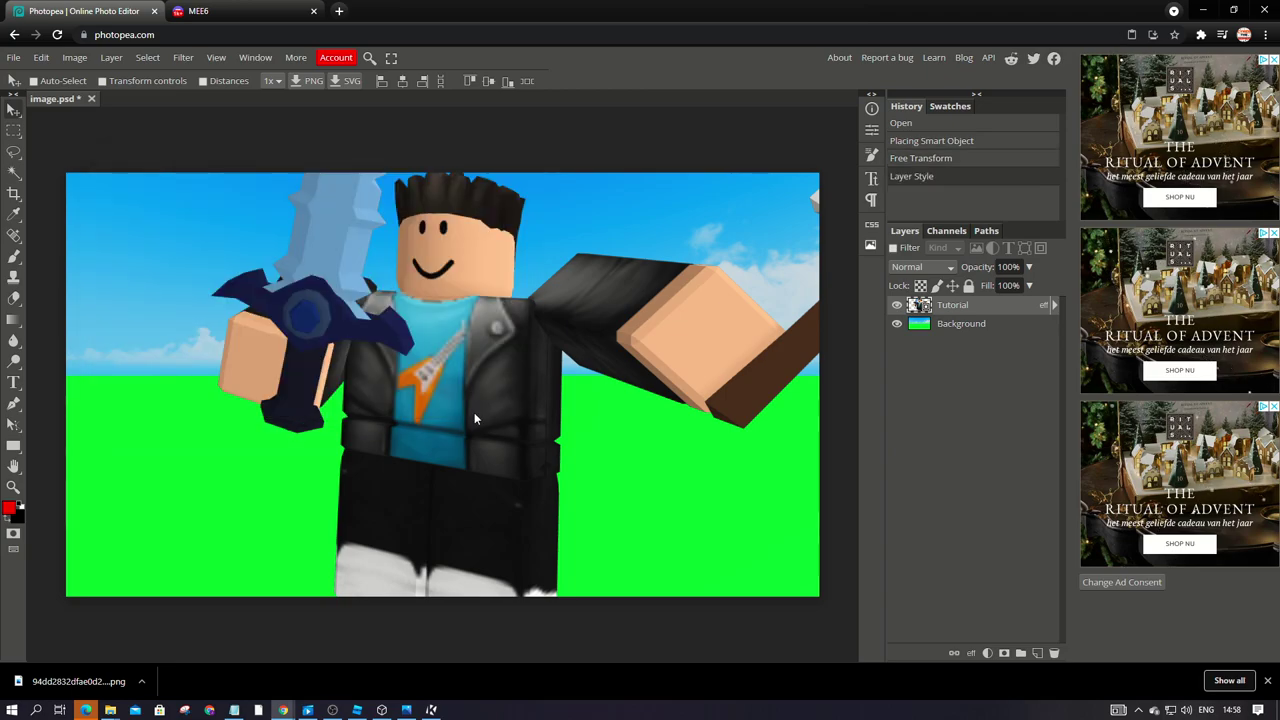
Step: Turn the white 3 px stroke back on for the character layer and apply the style
{"action": "left_click", "coordinate": [970, 653]}
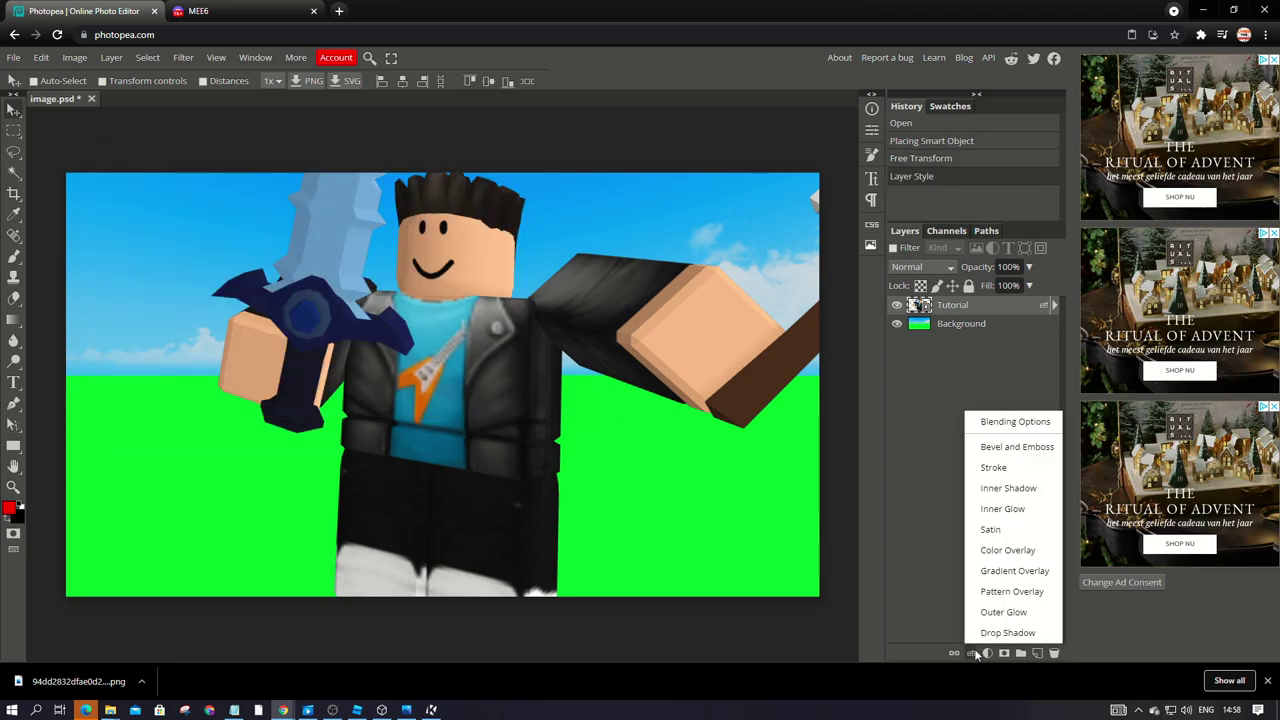
{"action": "left_click", "coordinate": [993, 467]}
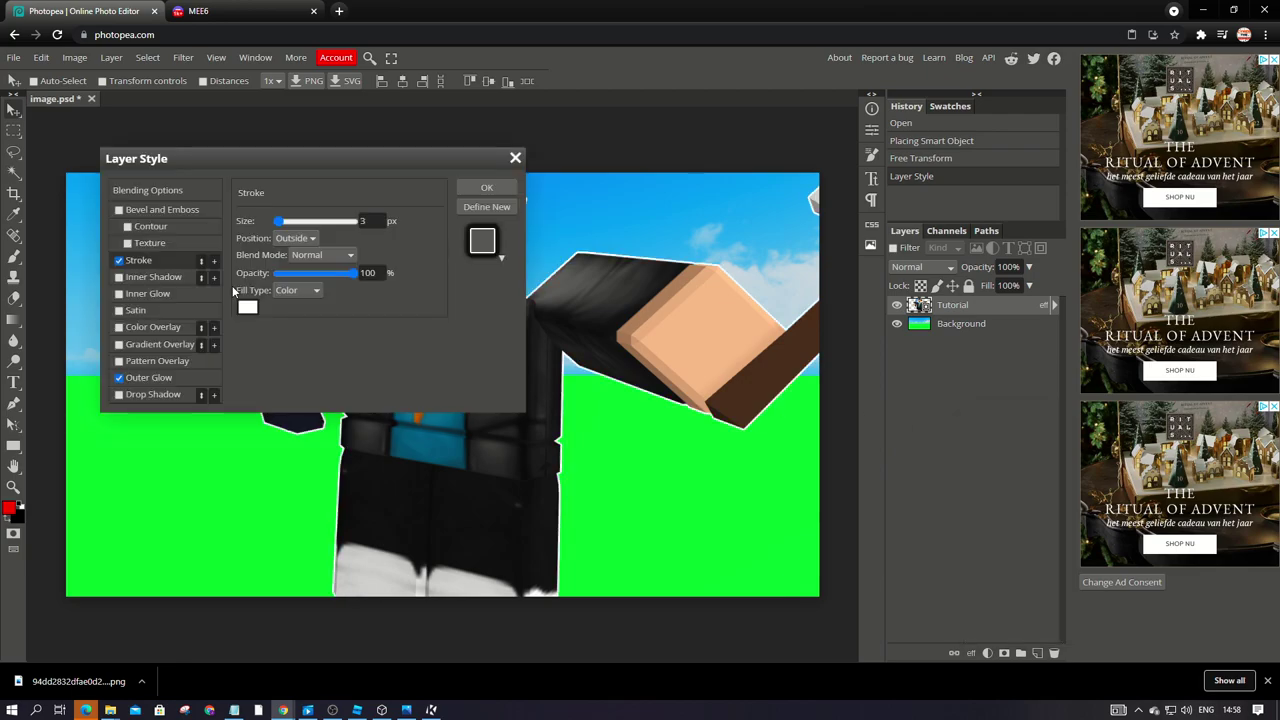
{"action": "left_click", "coordinate": [468, 189]}
{"action": "left_click_drag", "start_coordinate": [468, 298], "coordinate": [474, 288]}
Step: Search Google Images in a new browser tab for "red arrow png" and browse the results
{"action": "left_click", "coordinate": [339, 11]}
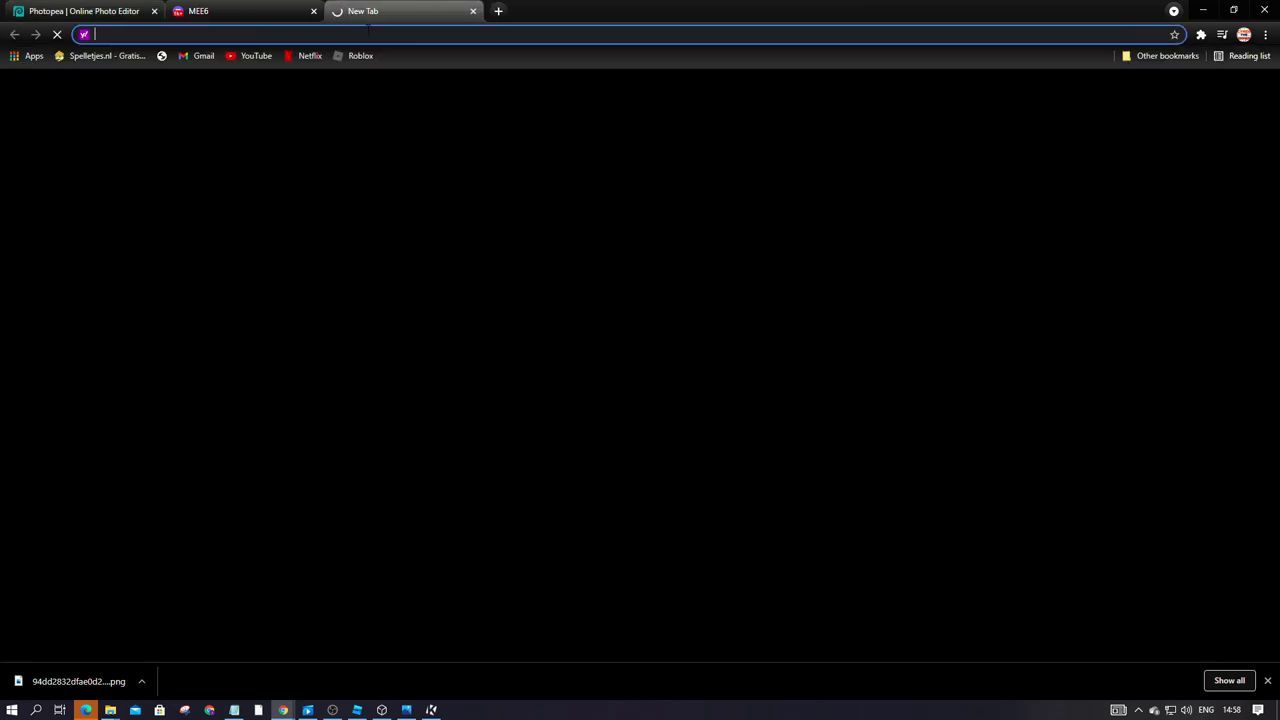
{"action": "left_click", "coordinate": [671, 320]}
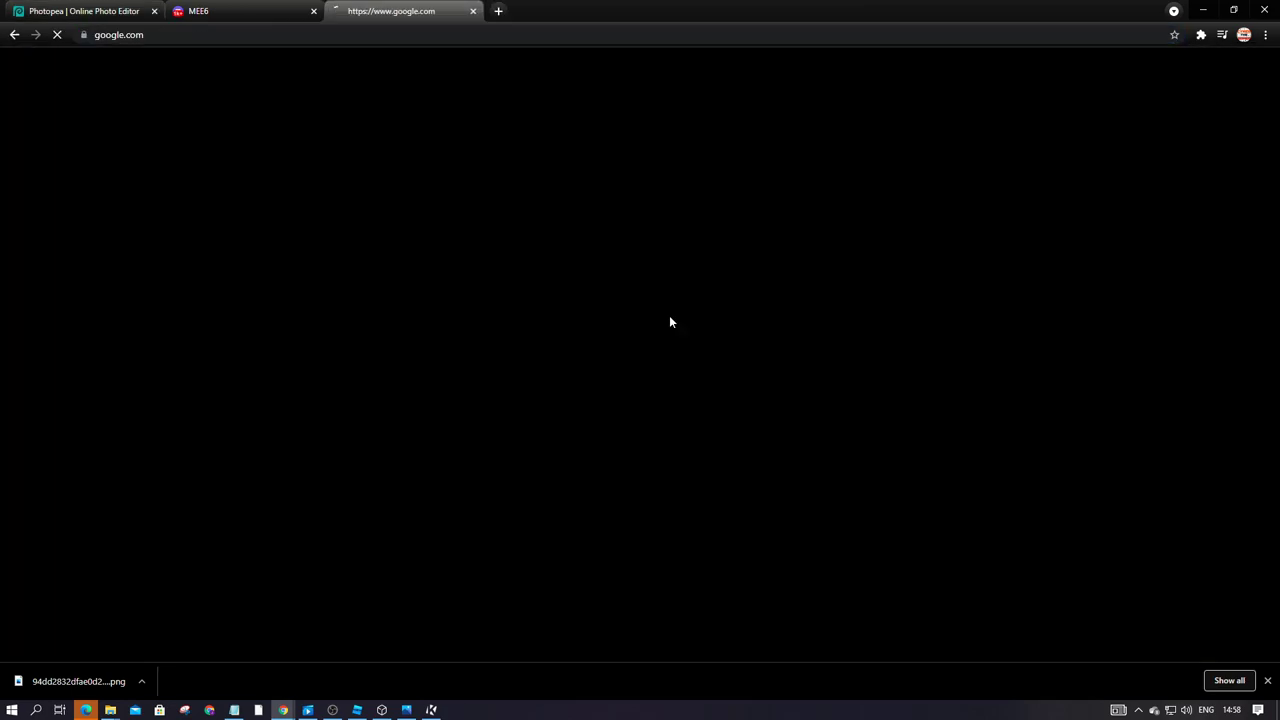
{"action": "type", "text": "red arrow"}
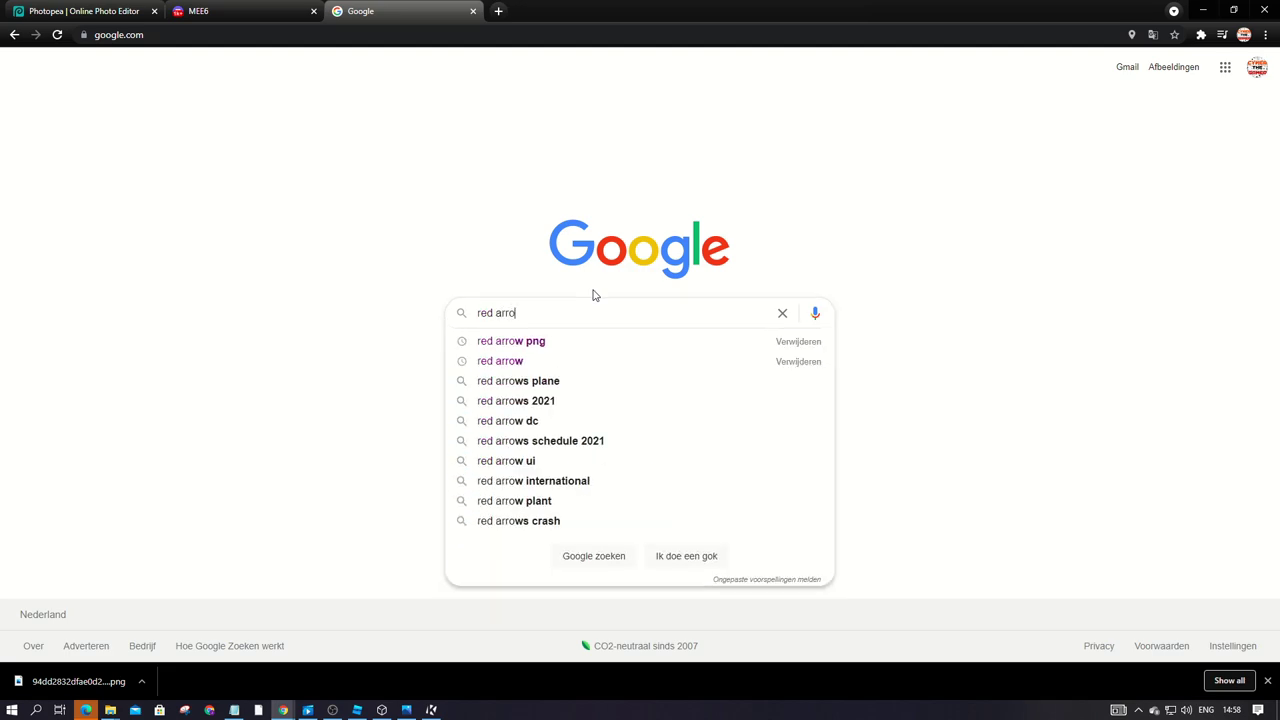
{"action": "left_click", "coordinate": [569, 343]}
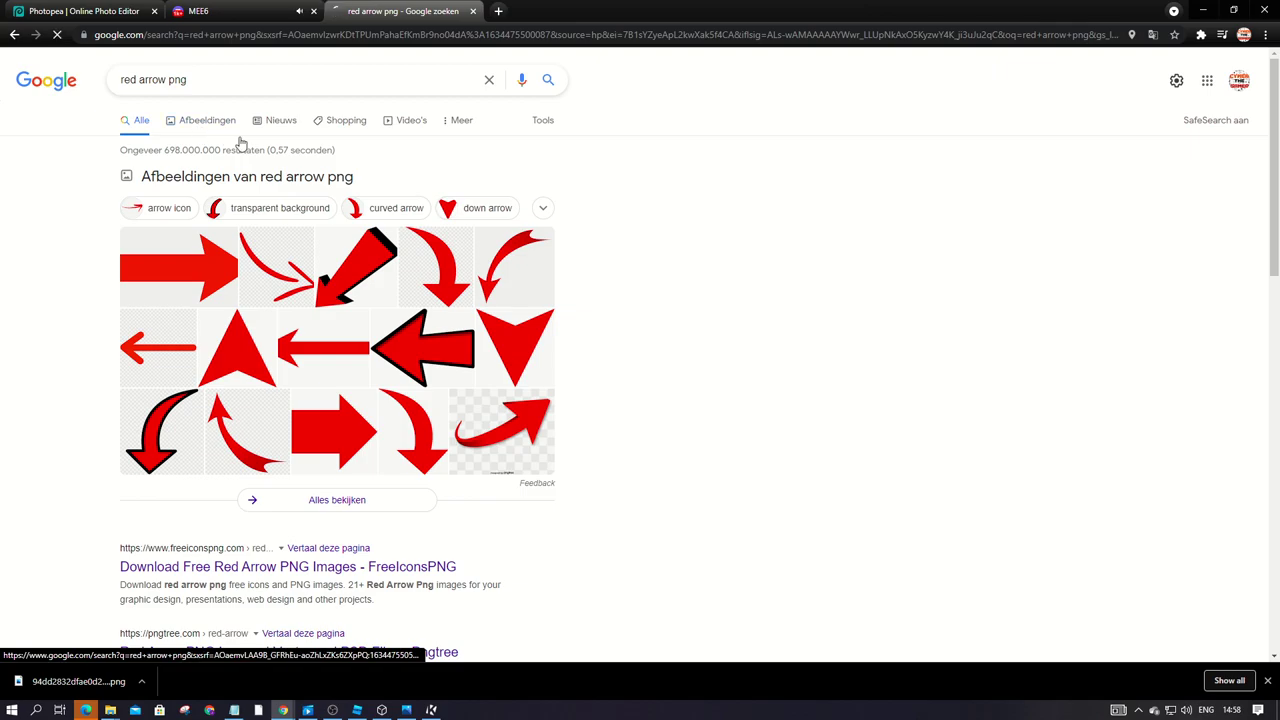
{"action": "left_click", "coordinate": [221, 130]}
{"action": "scroll", "coordinate": [286, 263], "scroll_direction": "down", "scroll_amount": 4}
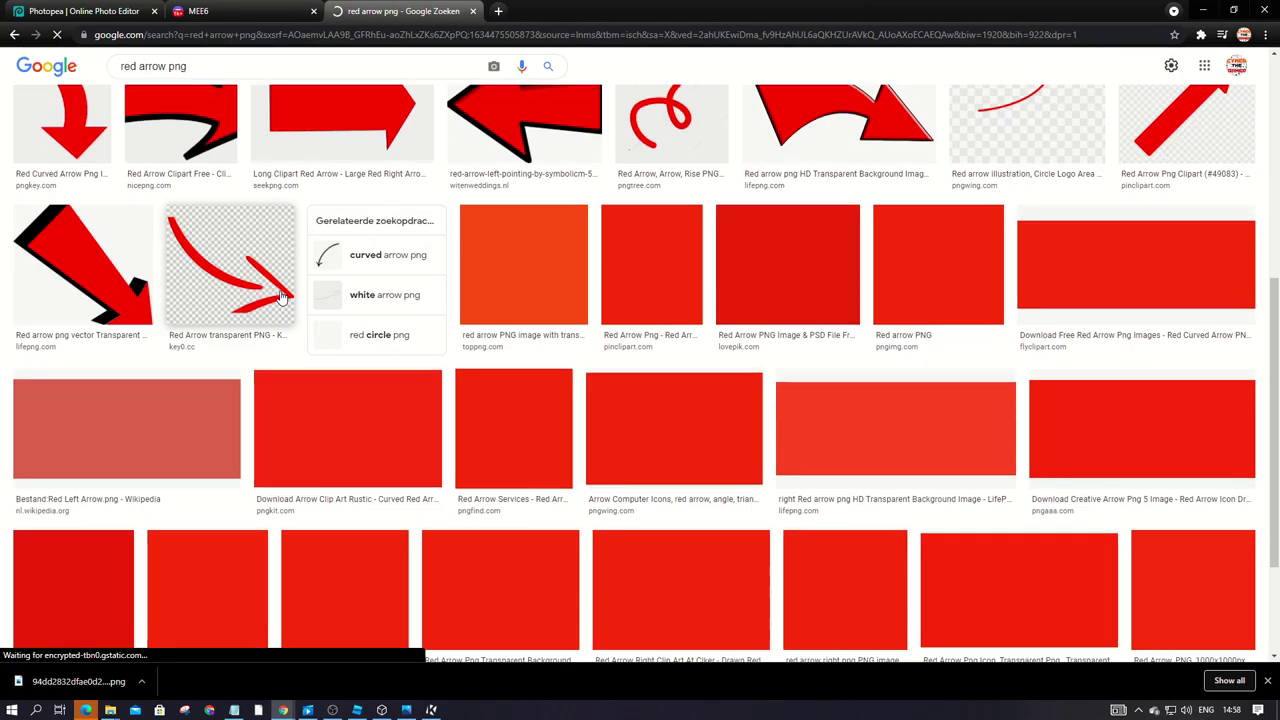
{"action": "scroll", "coordinate": [280, 294], "scroll_direction": "up", "scroll_amount": 4}
{"action": "scroll", "coordinate": [114, 277], "scroll_direction": "up", "scroll_amount": 2}
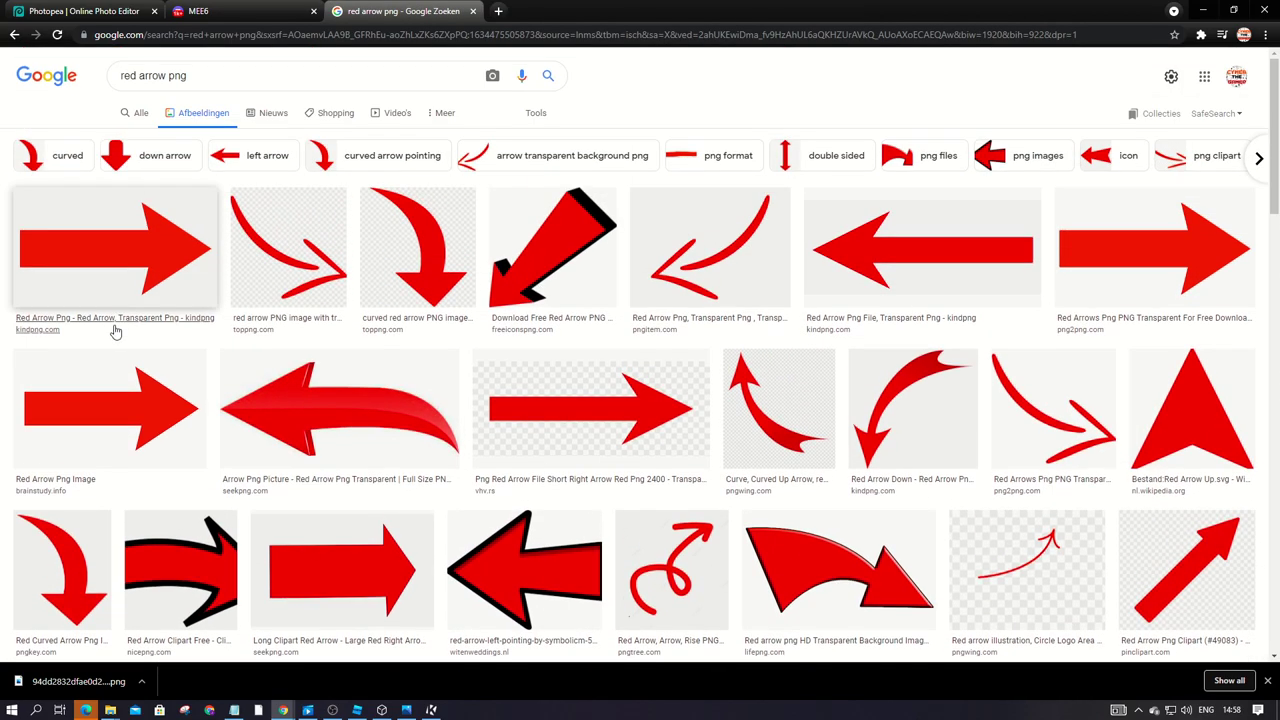
Step: Open the straight right-pointing red arrow from brainstudy.info and copy the image
{"action": "left_click", "coordinate": [124, 412]}
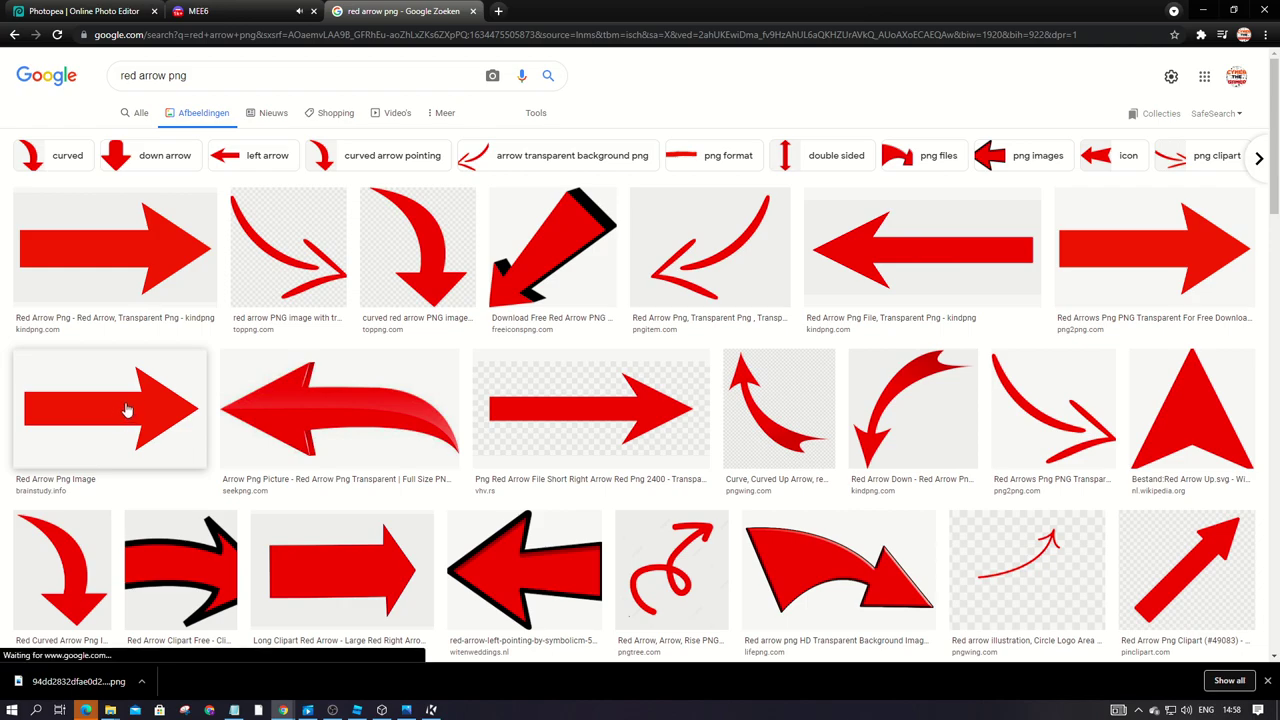
{"action": "right_click", "coordinate": [828, 303]}
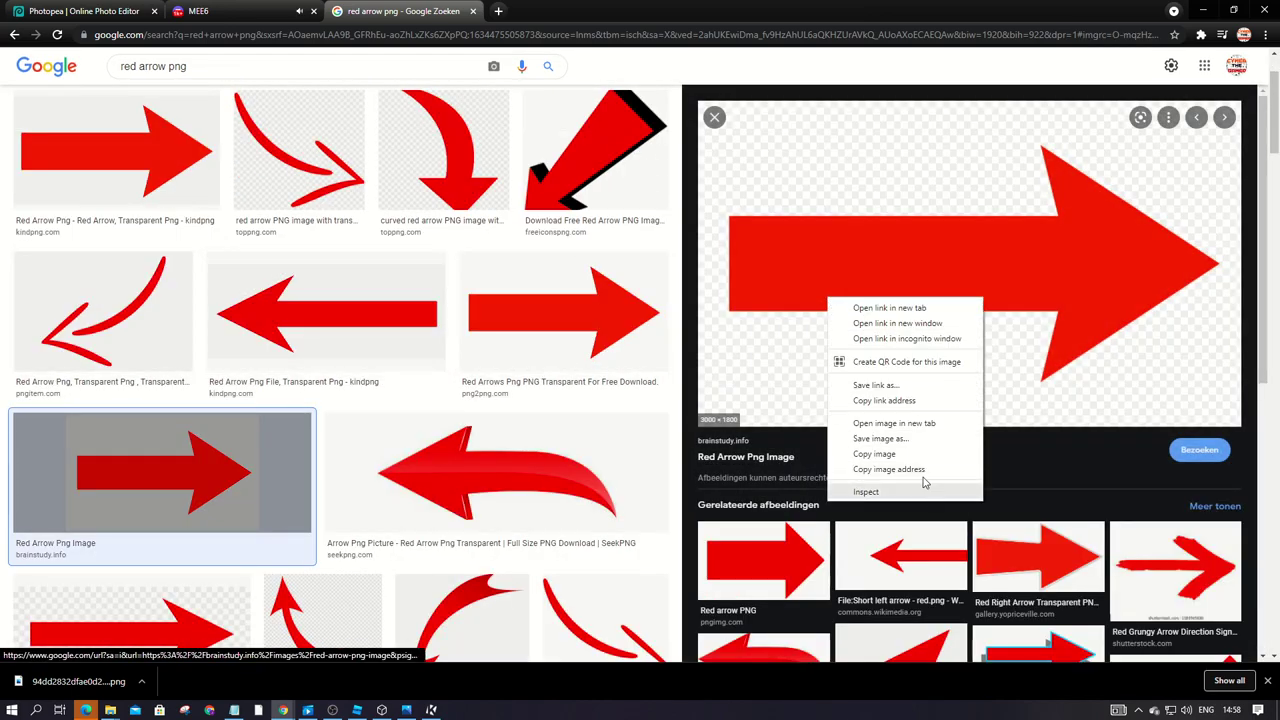
{"action": "left_click", "coordinate": [903, 463]}
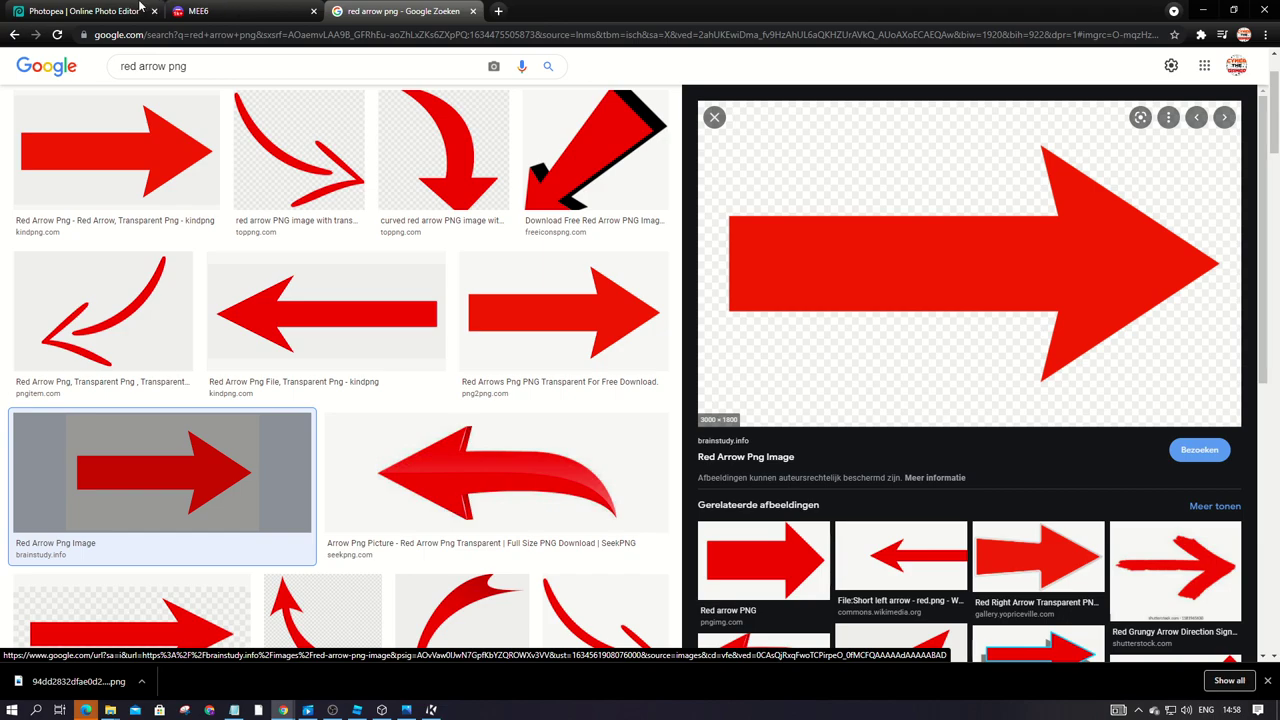
Step: Switch back to Photopea, close the MEE6 browser tab and paste the copied arrow as a new layer
{"action": "left_click", "coordinate": [92, 10]}
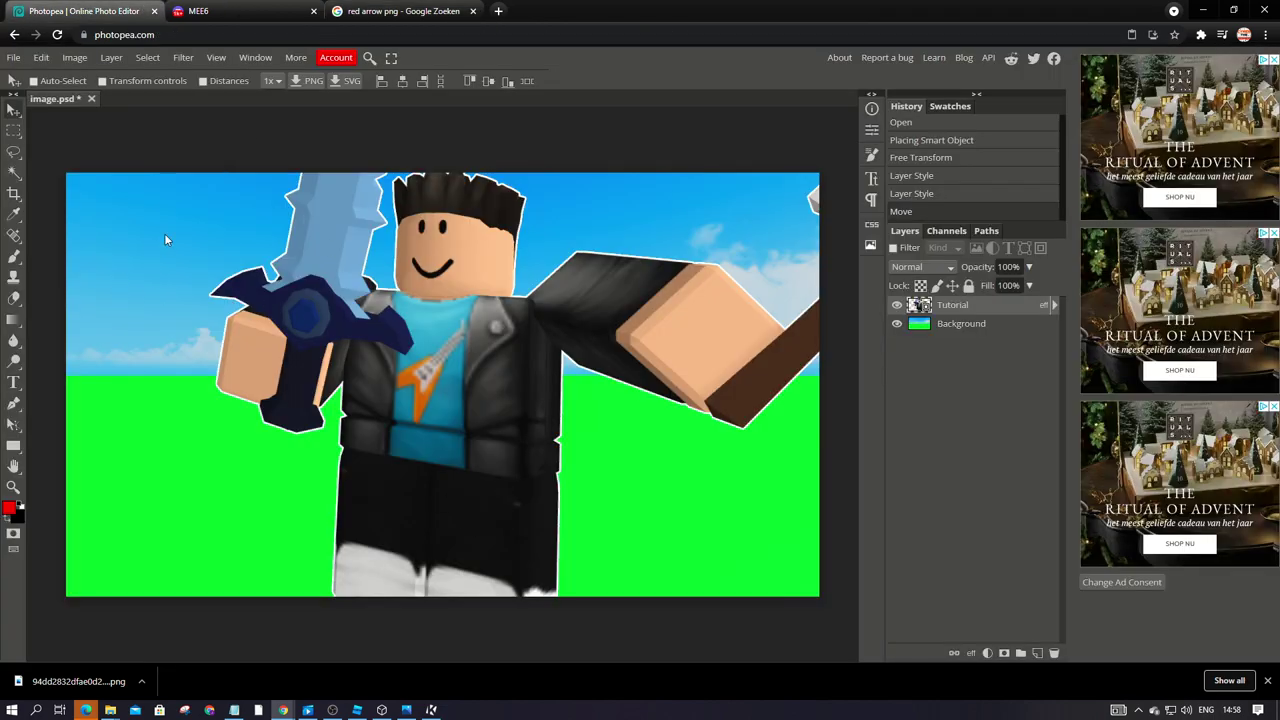
{"action": "left_click", "coordinate": [314, 11]}
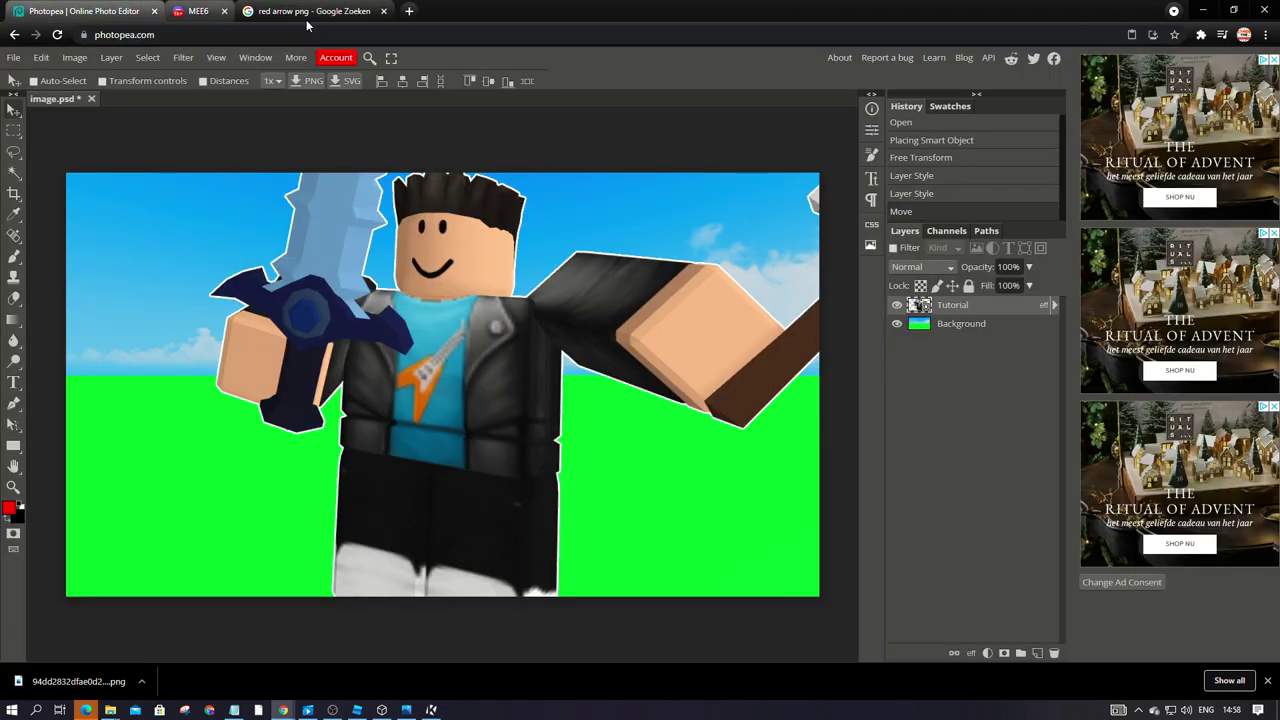
{"action": "key", "text": "ctrl"}
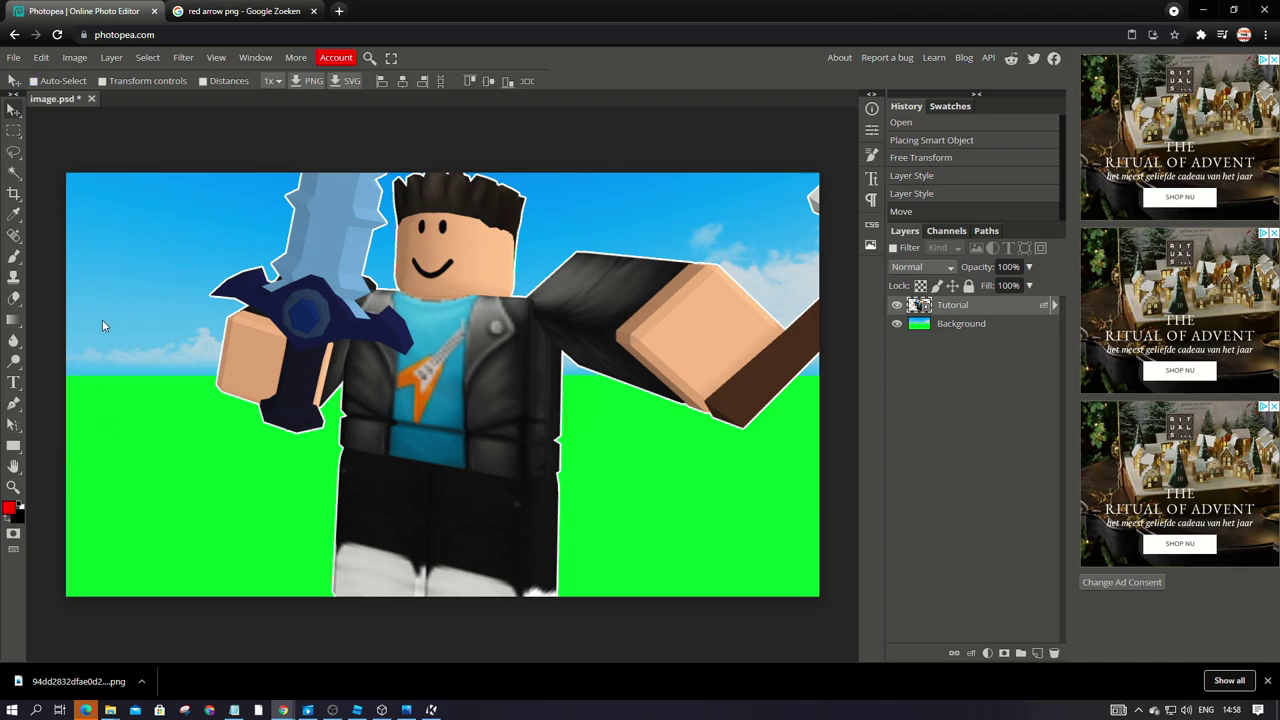
{"action": "key", "text": "ctrl+v"}
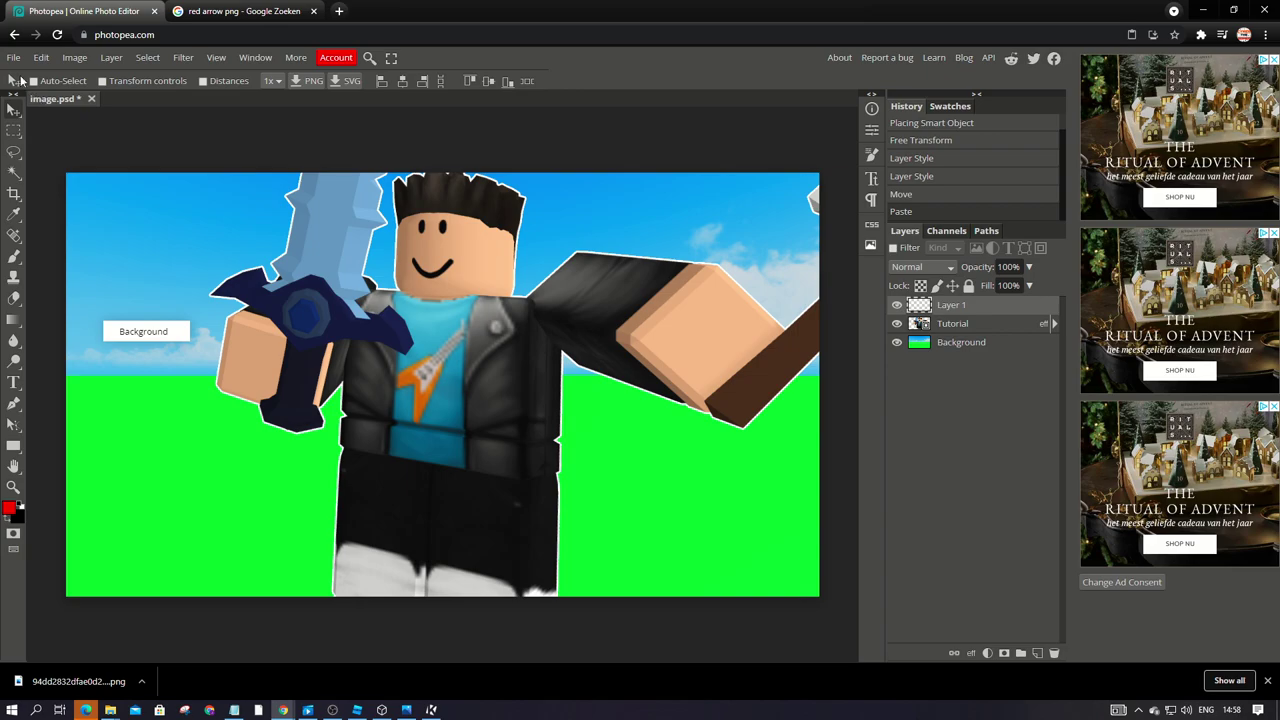
Step: Copy the red arrow image again from the search results and shift the pasted layer in the Photopea document
{"action": "left_click", "coordinate": [240, 11]}
{"action": "right_click", "coordinate": [979, 353]}
{"action": "left_click", "coordinate": [995, 493]}
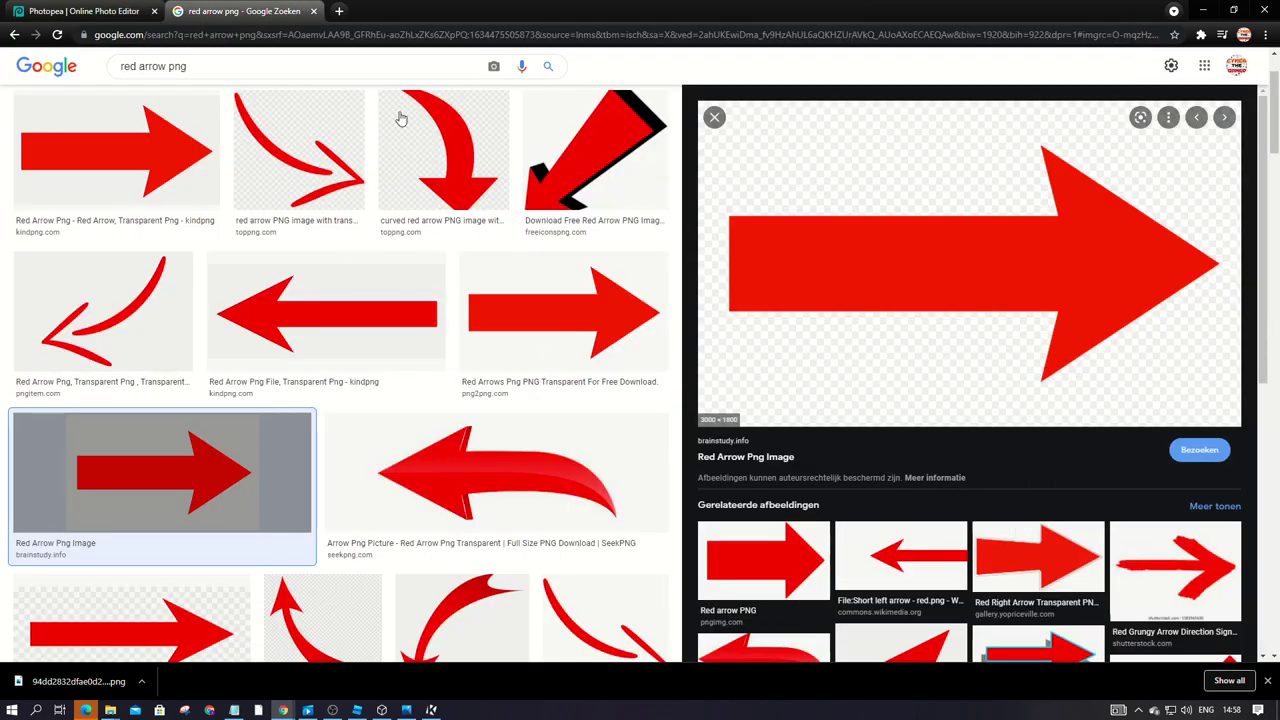
{"action": "left_click", "coordinate": [44, 10]}
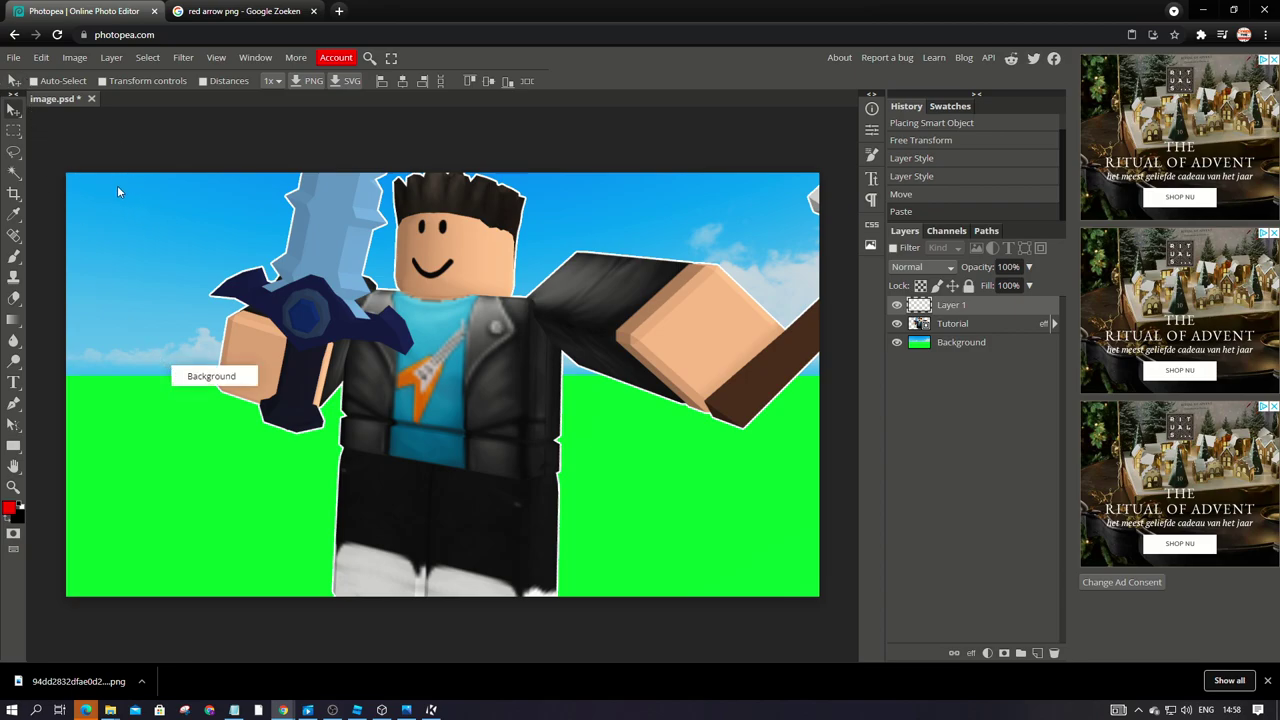
{"action": "left_click_drag", "start_coordinate": [250, 280], "coordinate": [142, 304]}
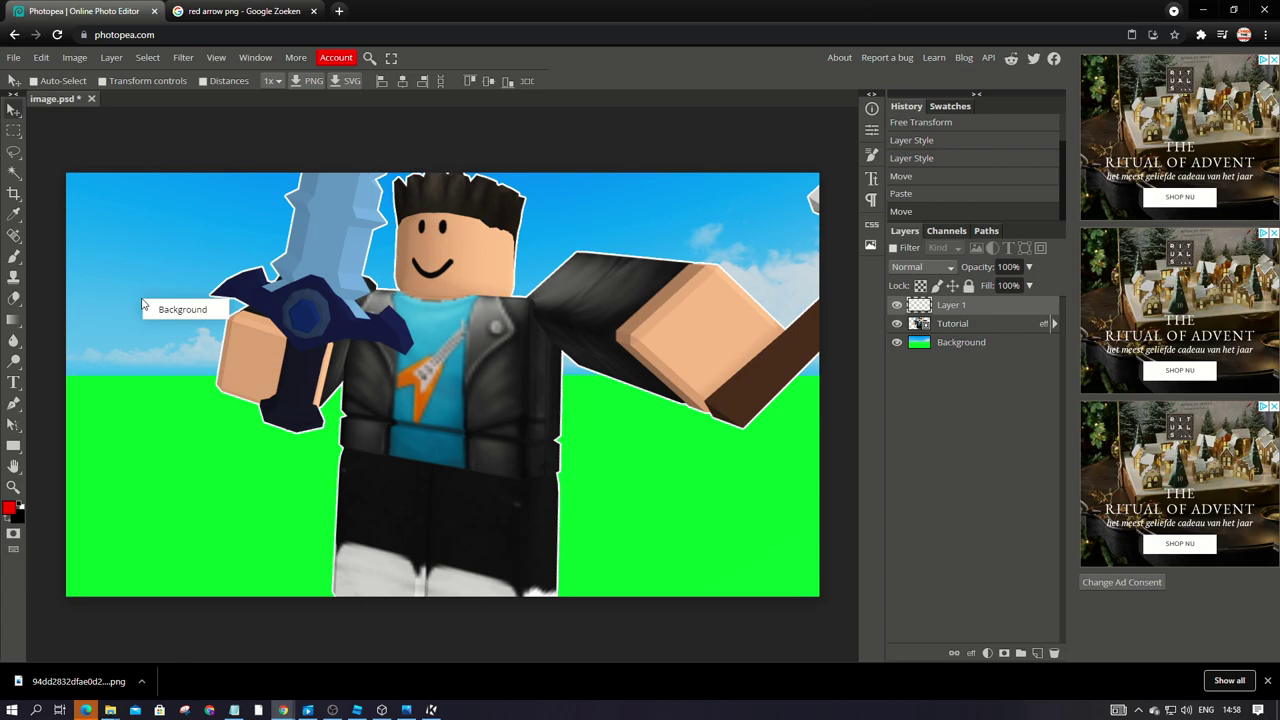
Step: Copy the brainstudy.info red arrow once more and paste it into the Photopea document as a second new layer
{"action": "left_click", "coordinate": [244, 10]}
{"action": "right_click", "coordinate": [861, 360]}
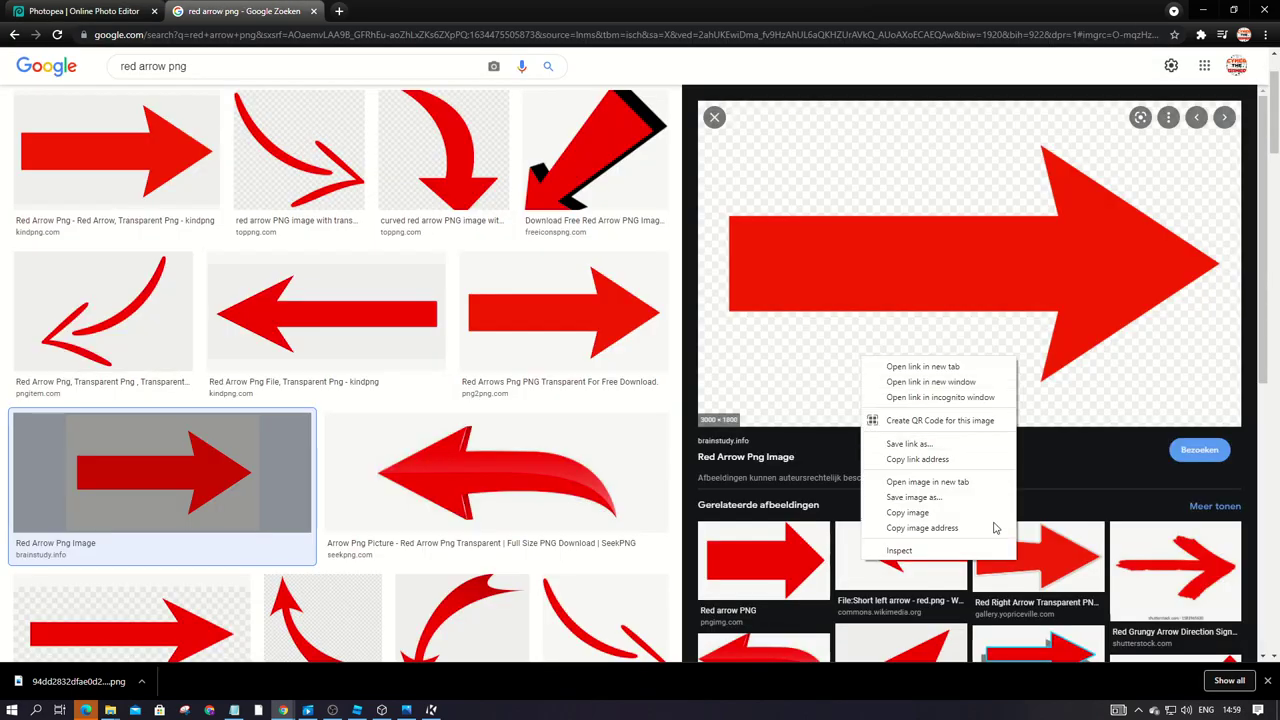
{"action": "left_click", "coordinate": [918, 514]}
{"action": "left_click", "coordinate": [84, 10]}
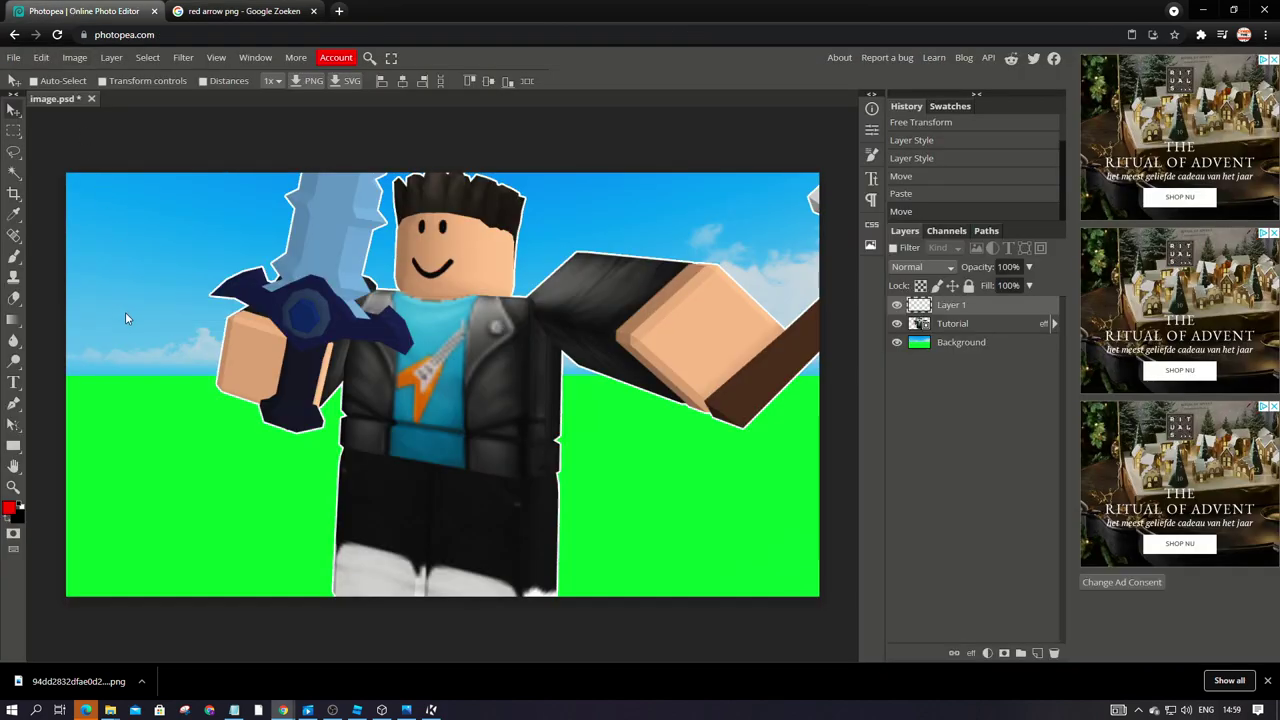
{"action": "key", "text": "ctrl+v"}
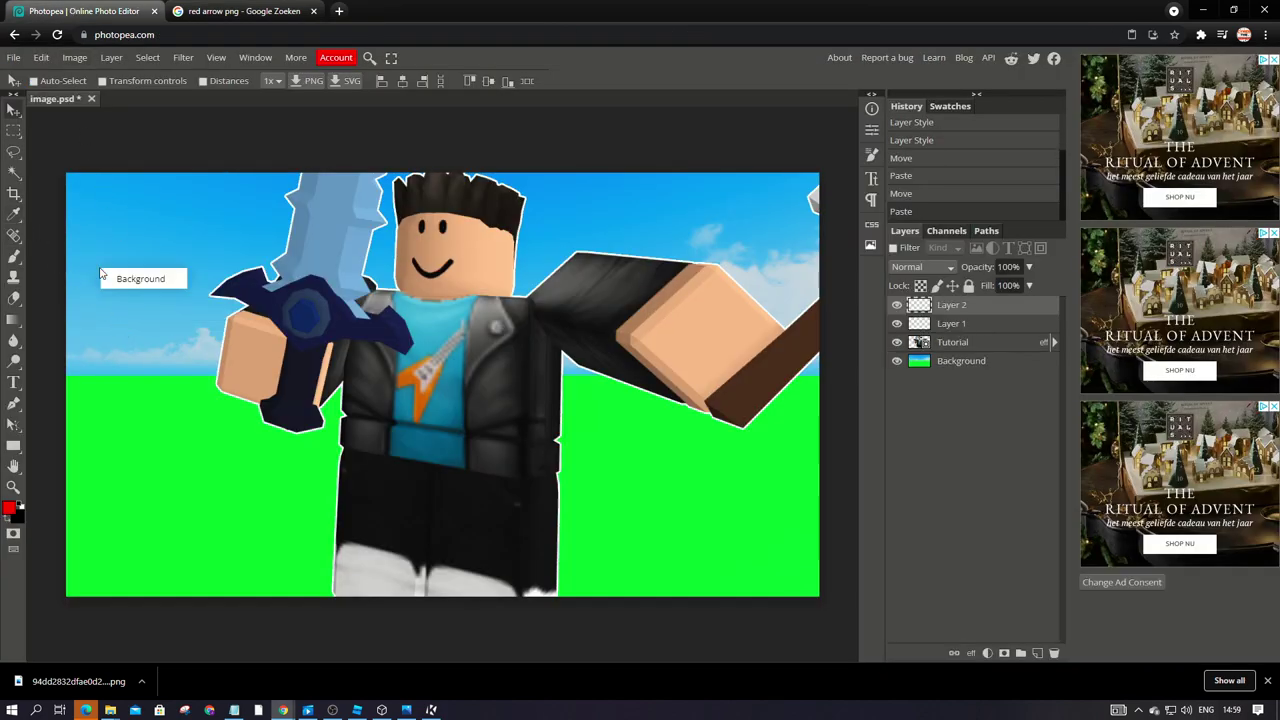
{"action": "left_click_drag", "start_coordinate": [930, 308], "coordinate": [893, 302]}
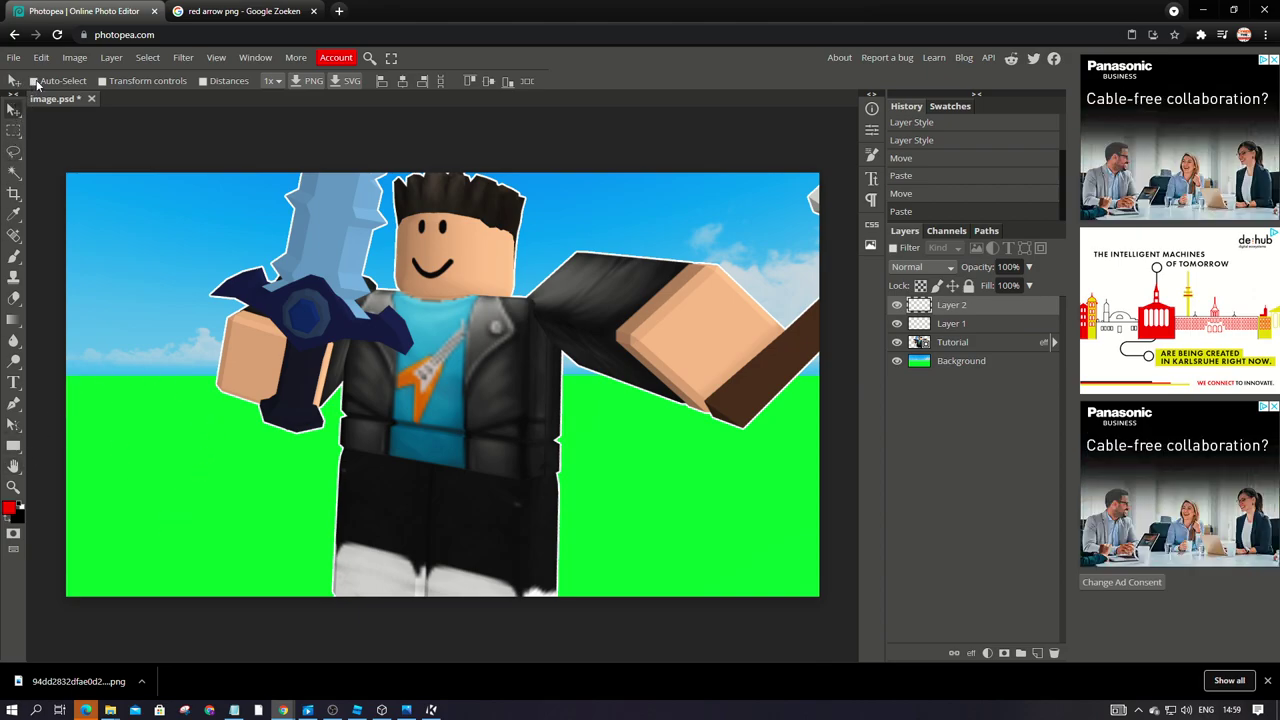
Step: Activate the Type tool and start loading a custom font file
{"action": "left_click", "coordinate": [13, 382]}
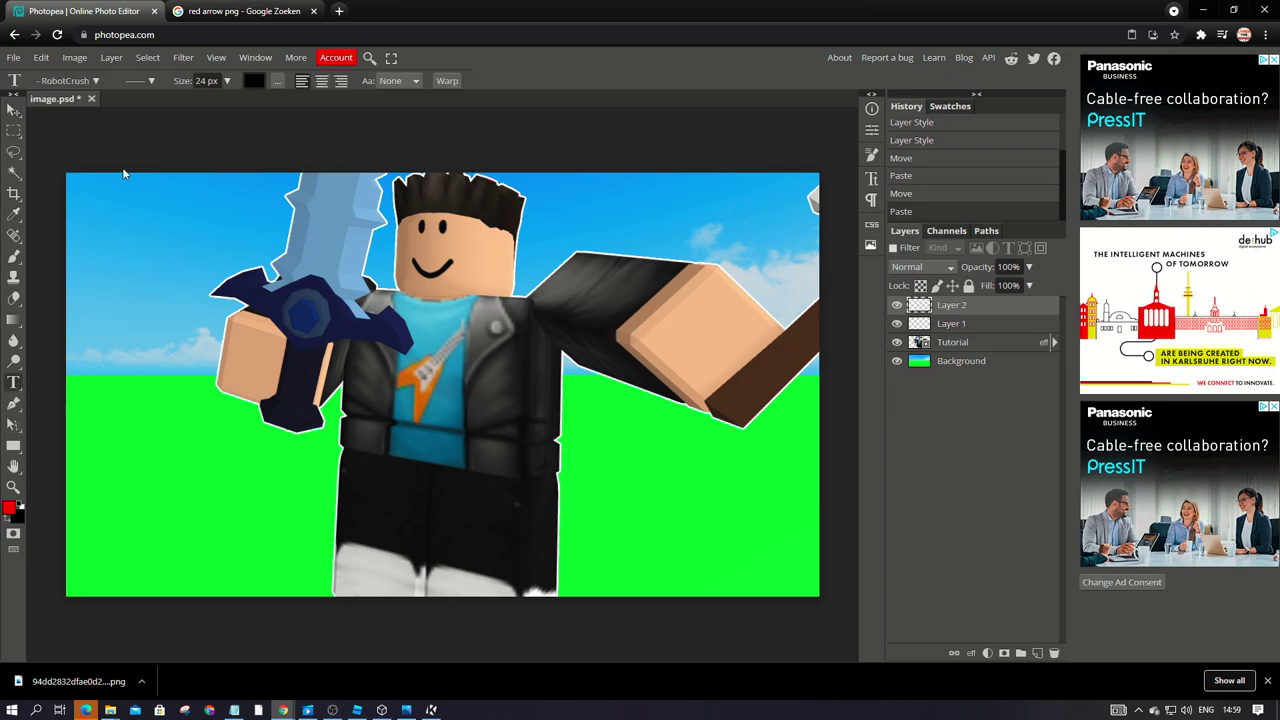
{"action": "left_click", "coordinate": [95, 80]}
{"action": "left_click", "coordinate": [190, 184]}
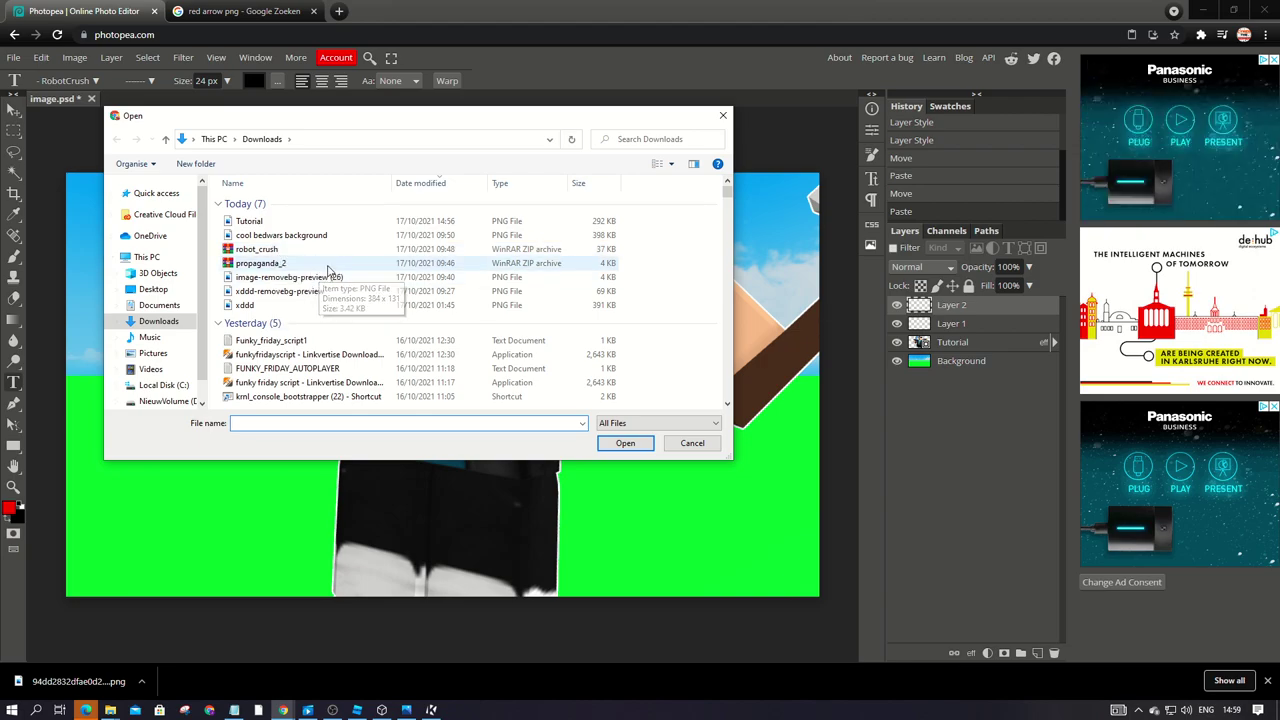
Step: Look through the Downloads folder for the Burbank font file
{"action": "scroll", "coordinate": [330, 271], "scroll_direction": "down", "scroll_amount": 2}
{"action": "scroll", "coordinate": [330, 271], "scroll_direction": "down", "scroll_amount": 4}
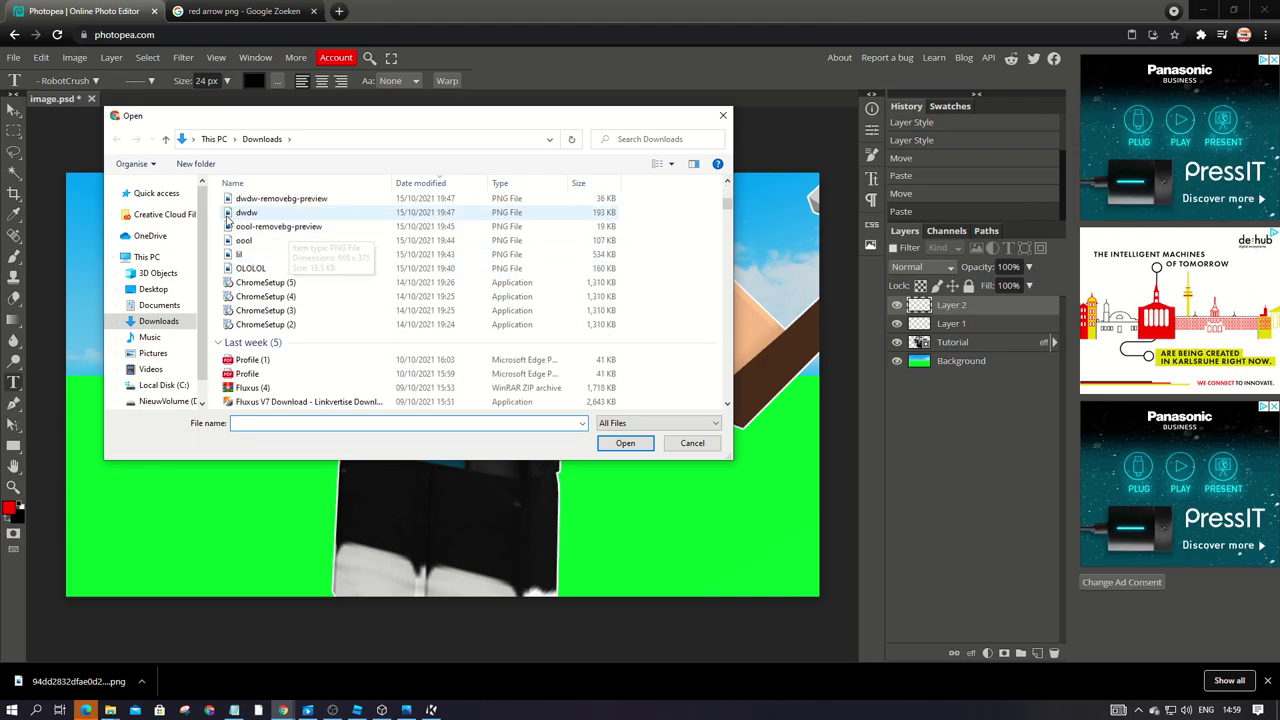
{"action": "scroll", "coordinate": [250, 278], "scroll_direction": "up", "scroll_amount": 2}
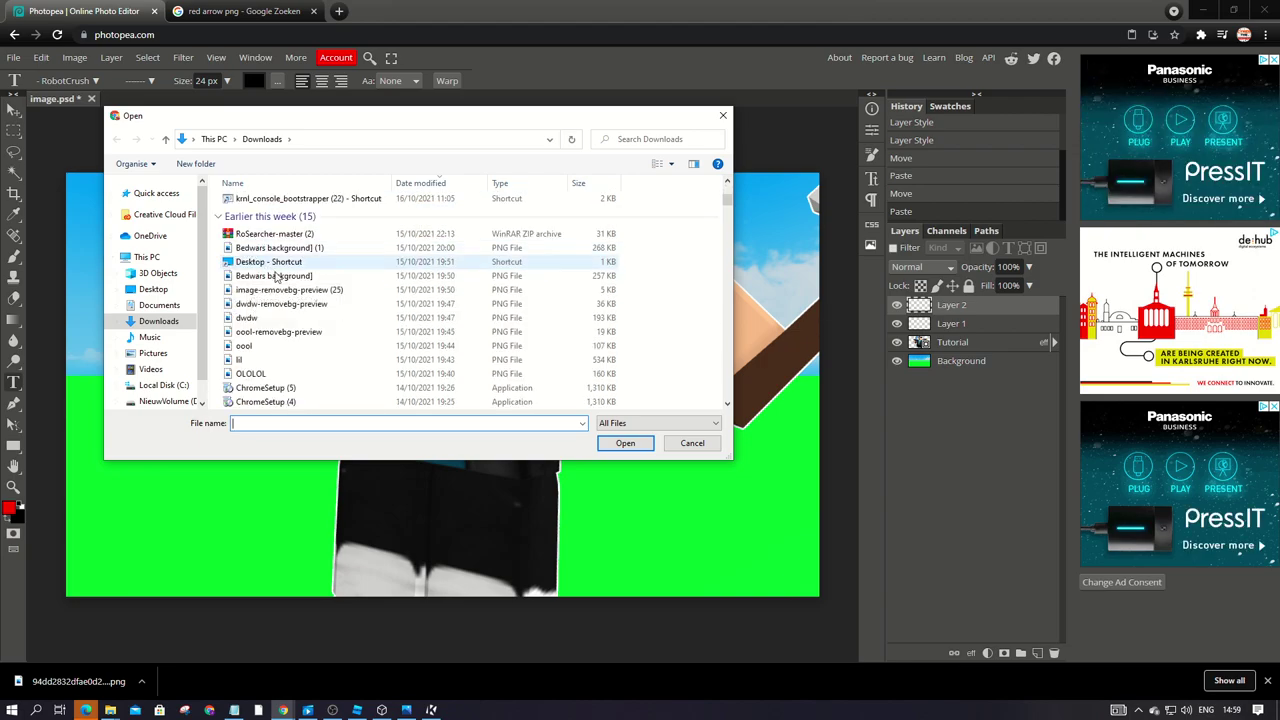
{"action": "scroll", "coordinate": [280, 280], "scroll_direction": "down", "scroll_amount": 2}
{"action": "scroll", "coordinate": [313, 283], "scroll_direction": "up", "scroll_amount": 4}
{"action": "scroll", "coordinate": [265, 255], "scroll_direction": "up", "scroll_amount": 2}
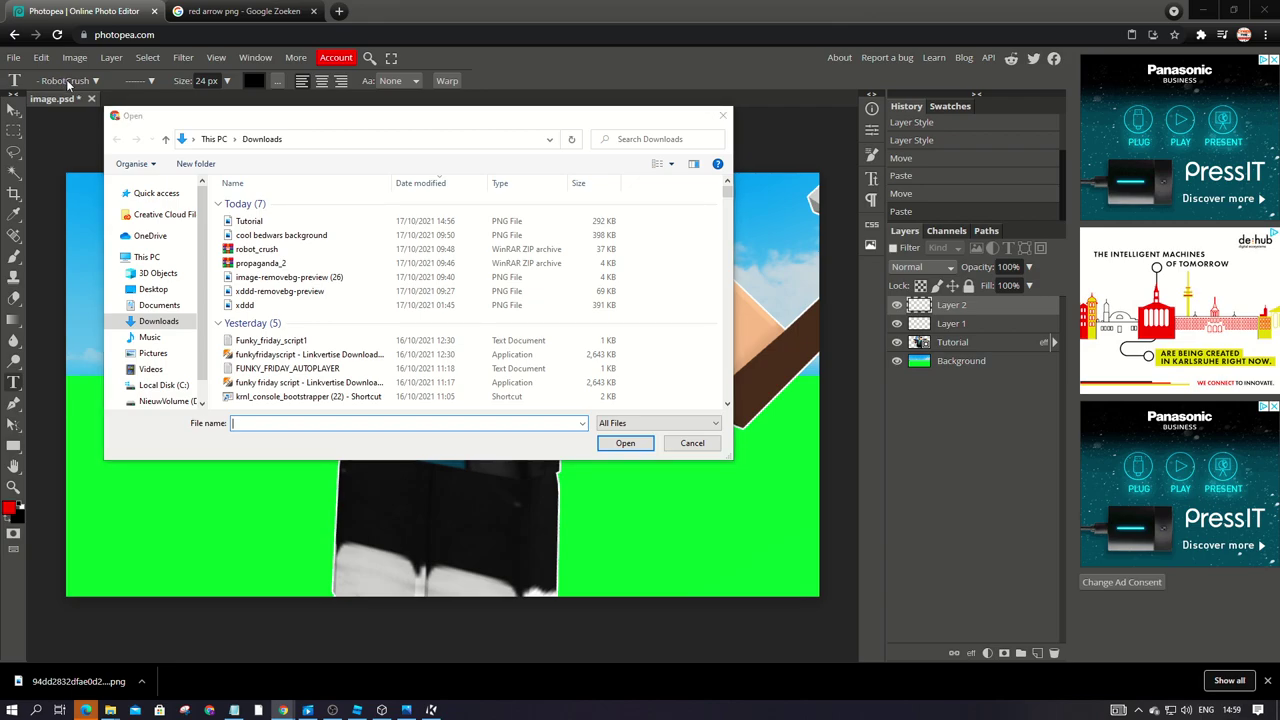
{"action": "scroll", "coordinate": [257, 314], "scroll_direction": "down", "scroll_amount": 5}
{"action": "scroll", "coordinate": [257, 314], "scroll_direction": "down", "scroll_amount": 10}
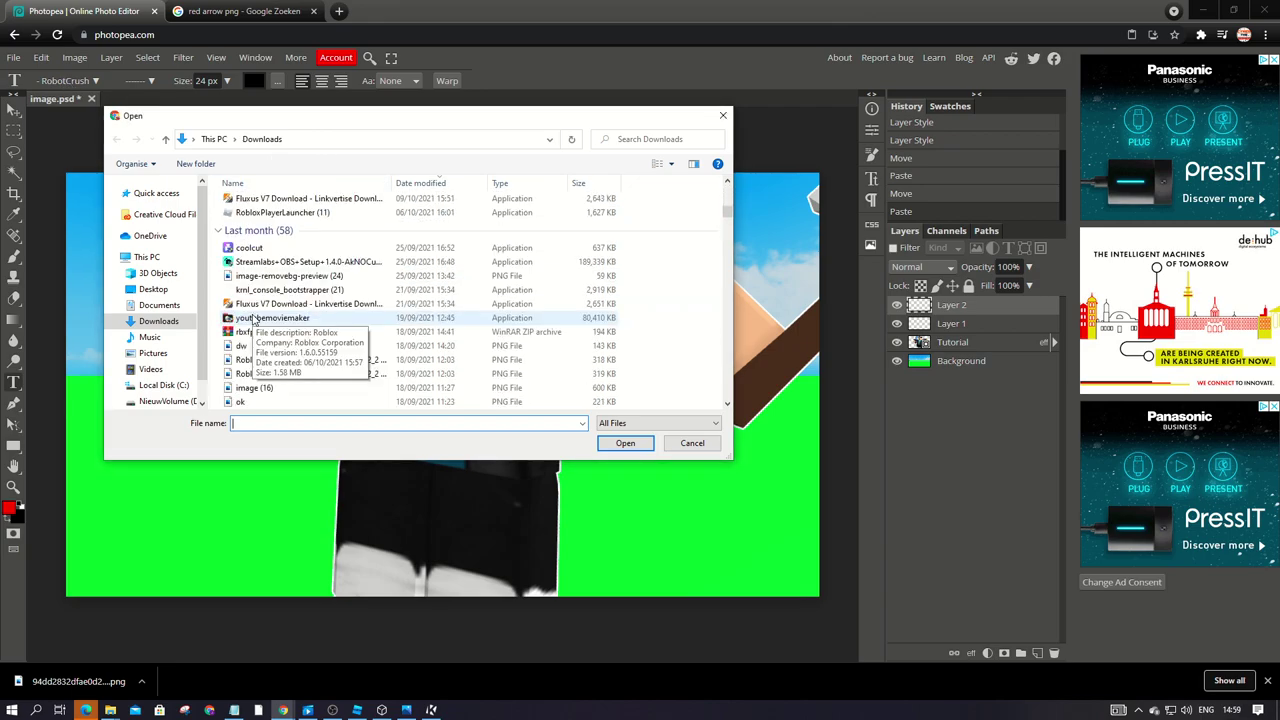
{"action": "scroll", "coordinate": [257, 343], "scroll_direction": "down", "scroll_amount": 10}
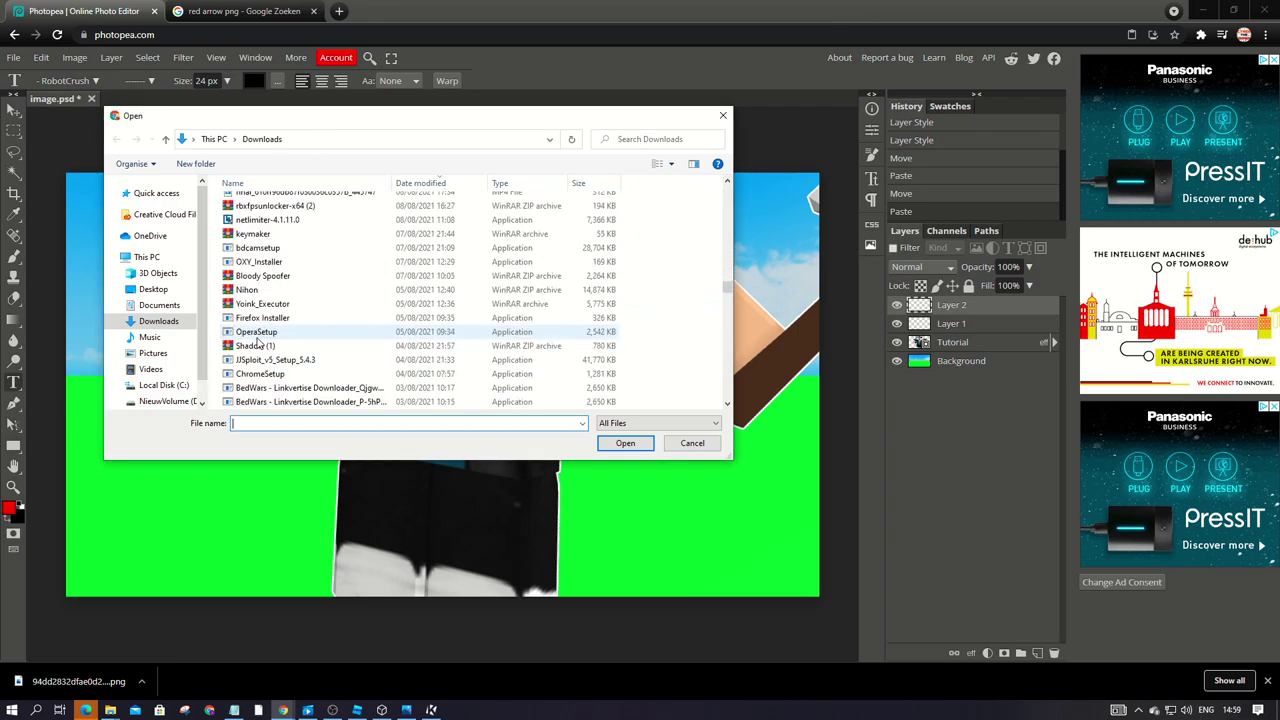
{"action": "scroll", "coordinate": [257, 343], "scroll_direction": "down", "scroll_amount": 10}
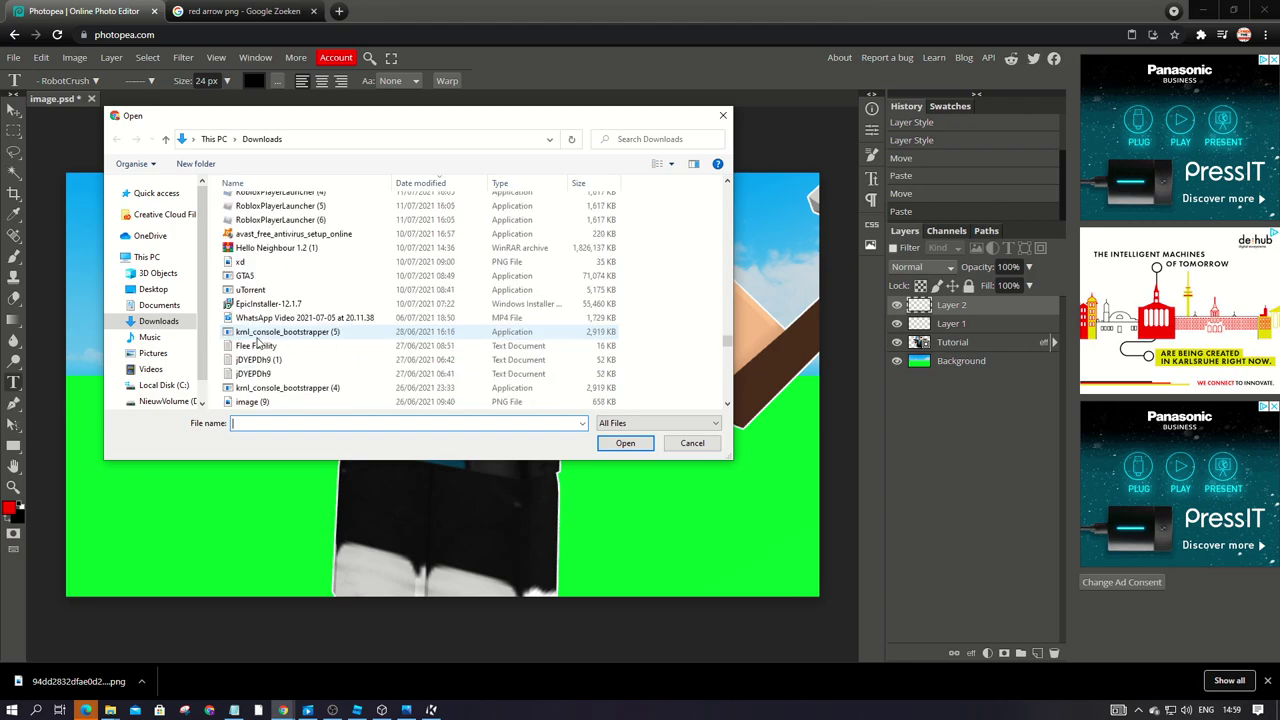
{"action": "scroll", "coordinate": [258, 342], "scroll_direction": "down", "scroll_amount": 5}
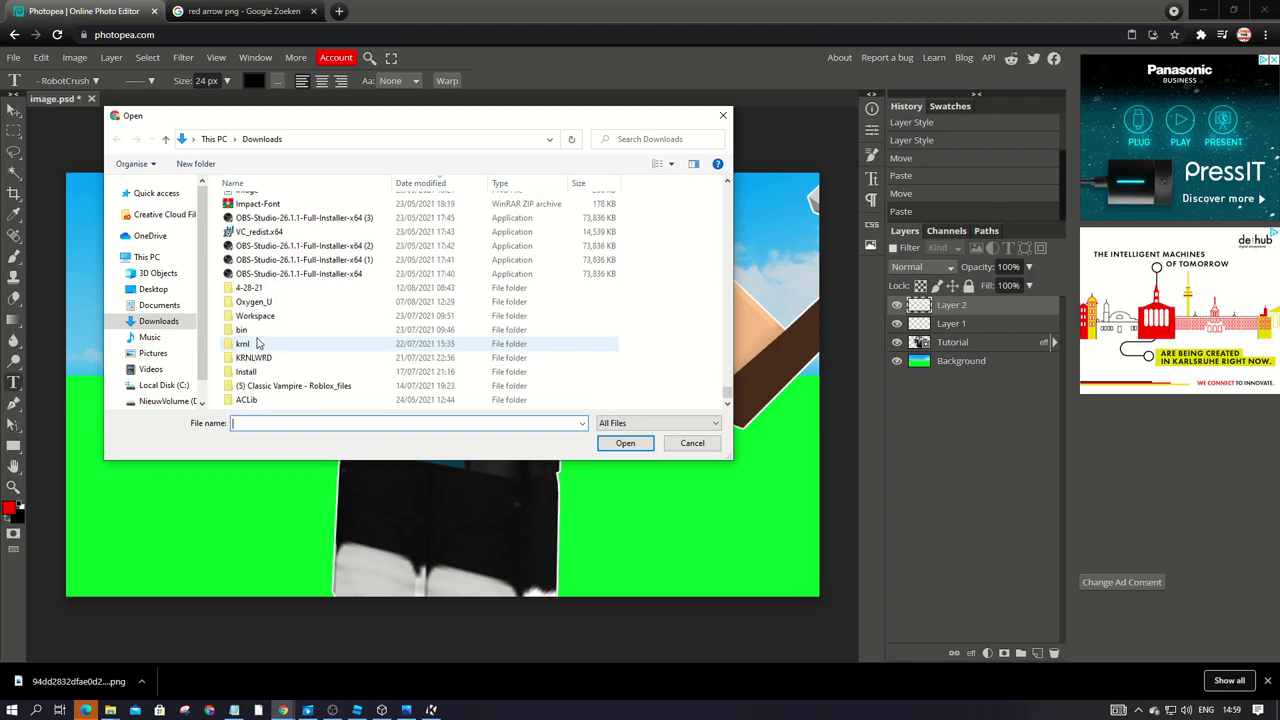
{"action": "scroll", "coordinate": [265, 344], "scroll_direction": "up", "scroll_amount": 7}
{"action": "scroll", "coordinate": [265, 343], "scroll_direction": "up", "scroll_amount": 5}
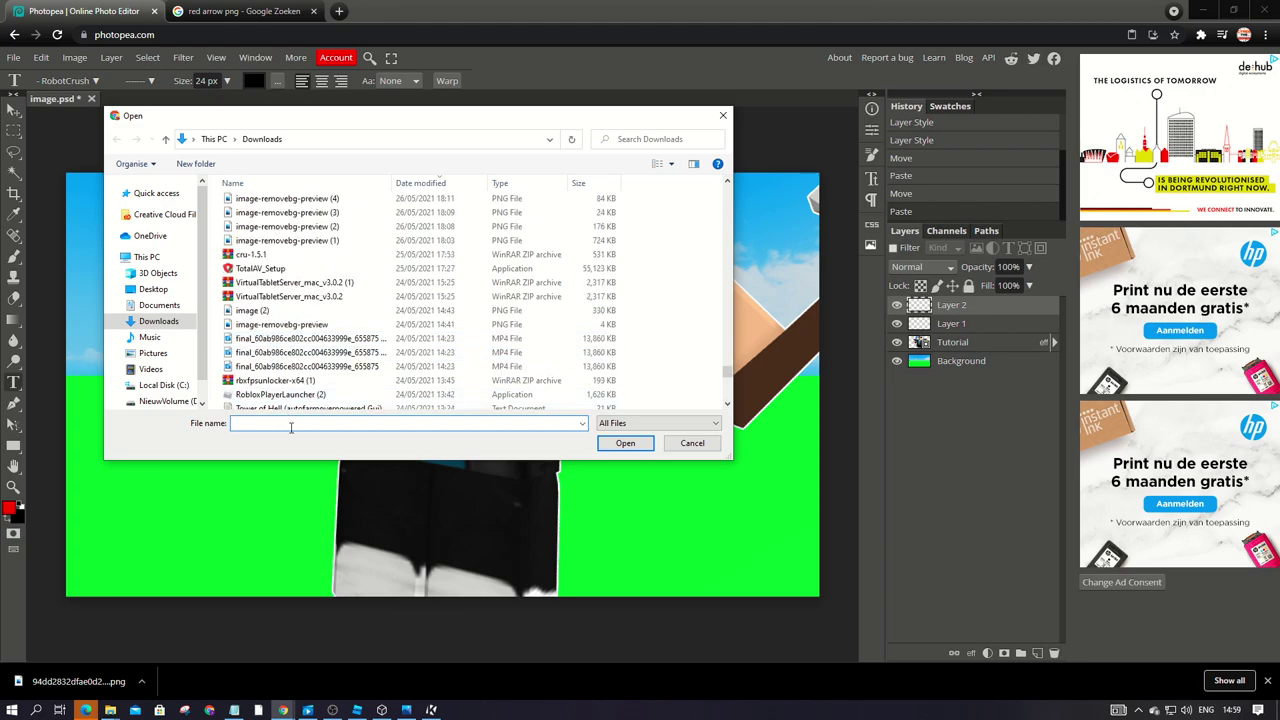
{"action": "type", "text": "bu"}
{"action": "key", "text": "Return"}
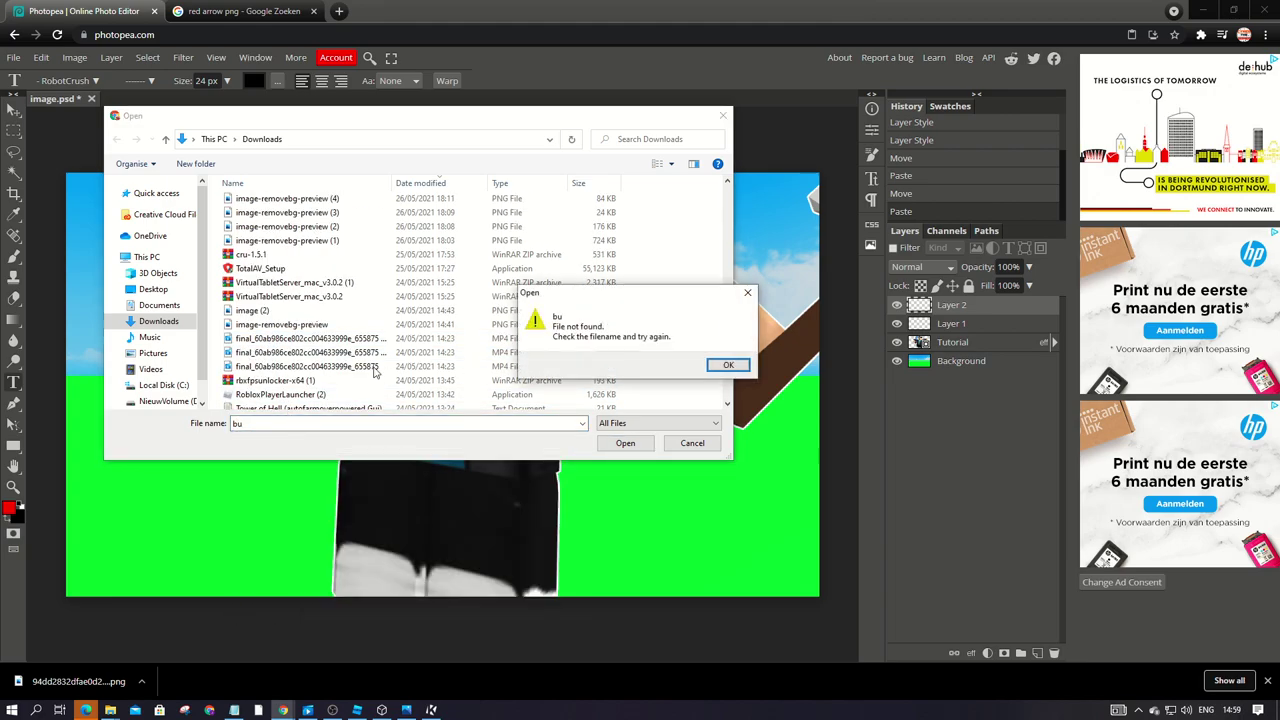
{"action": "key", "text": "Return"}
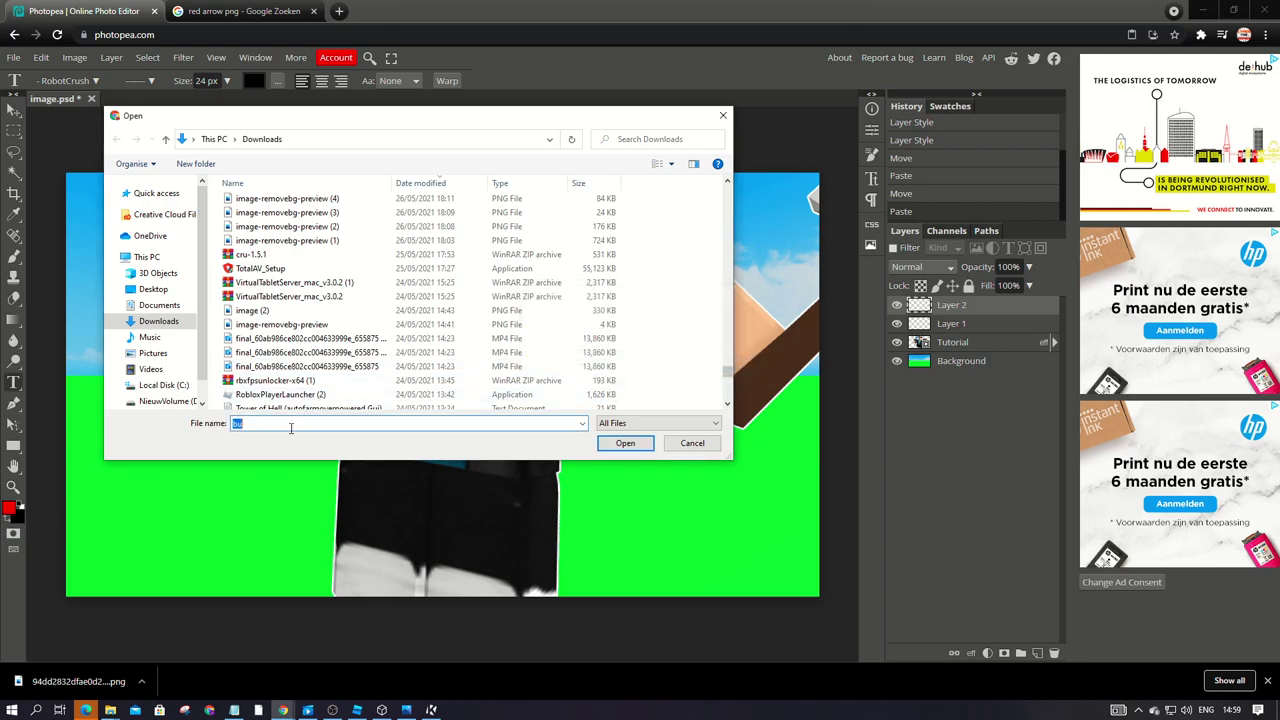
Step: Load the font file BurbankBigCondensed-Black.otf and keep it for future editor sessions
{"action": "type", "text": "bur"}
{"action": "left_click", "coordinate": [289, 440]}
{"action": "left_click", "coordinate": [633, 445]}
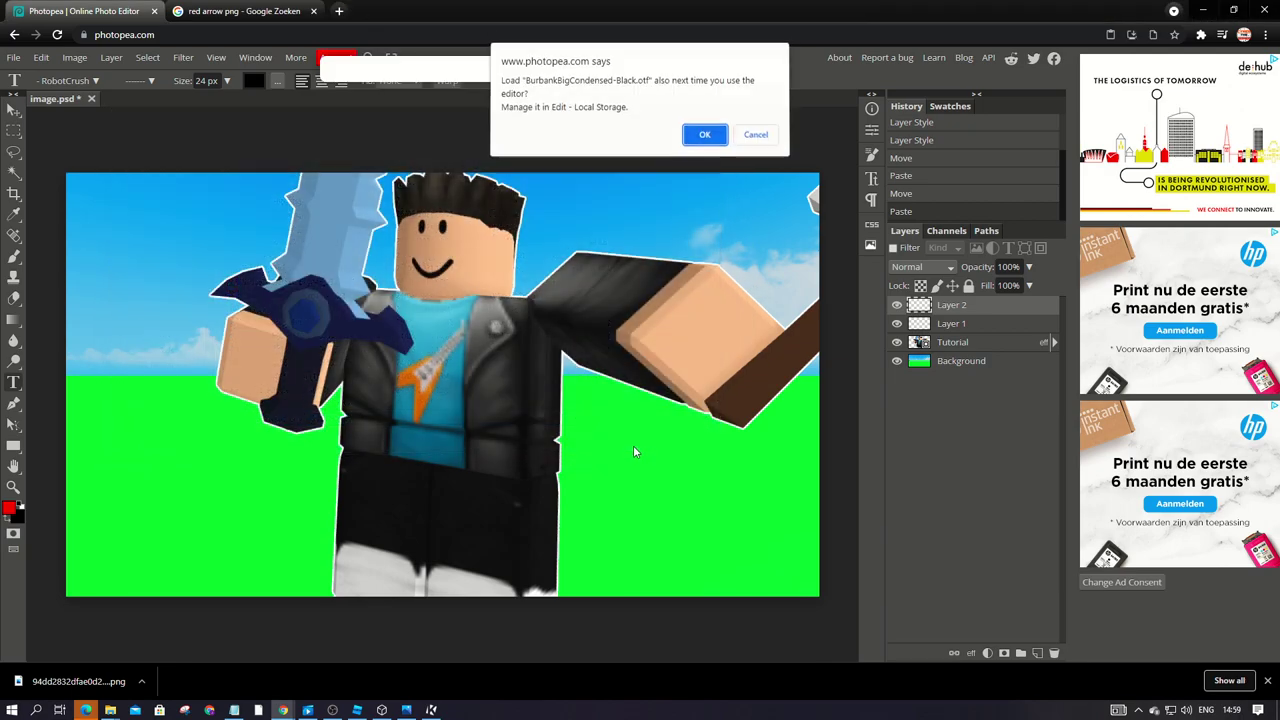
{"action": "left_click", "coordinate": [702, 132]}
Step: Search the available fonts for Burbank and set the text font to Burbank Big Condensed in the Black style
{"action": "left_click", "coordinate": [65, 80]}
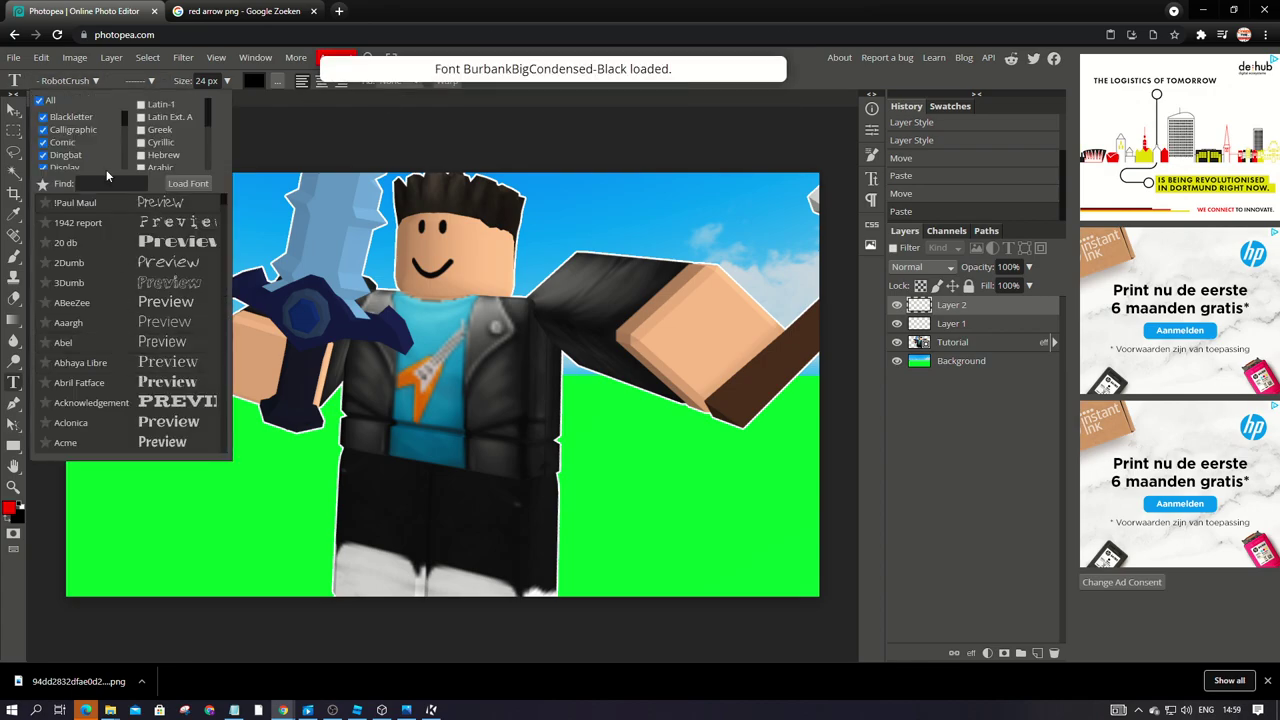
{"action": "type", "text": "burb"}
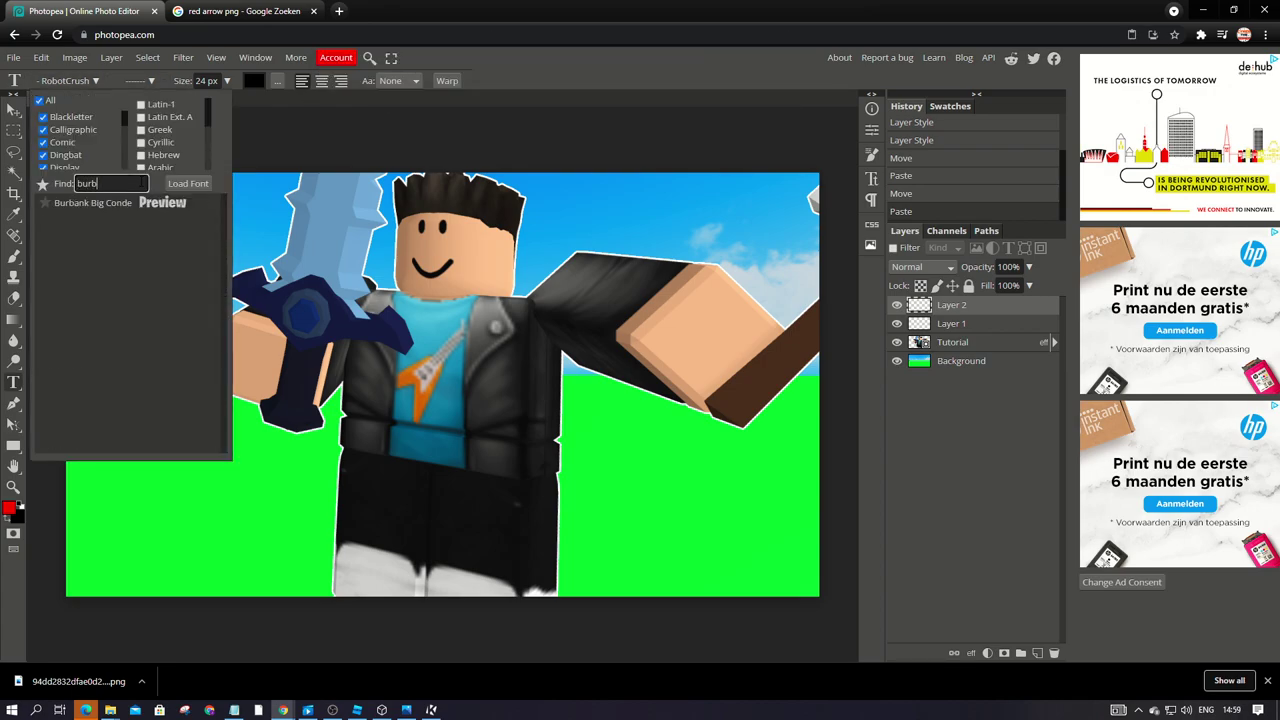
{"action": "type", "text": "an"}
{"action": "left_click", "coordinate": [187, 184]}
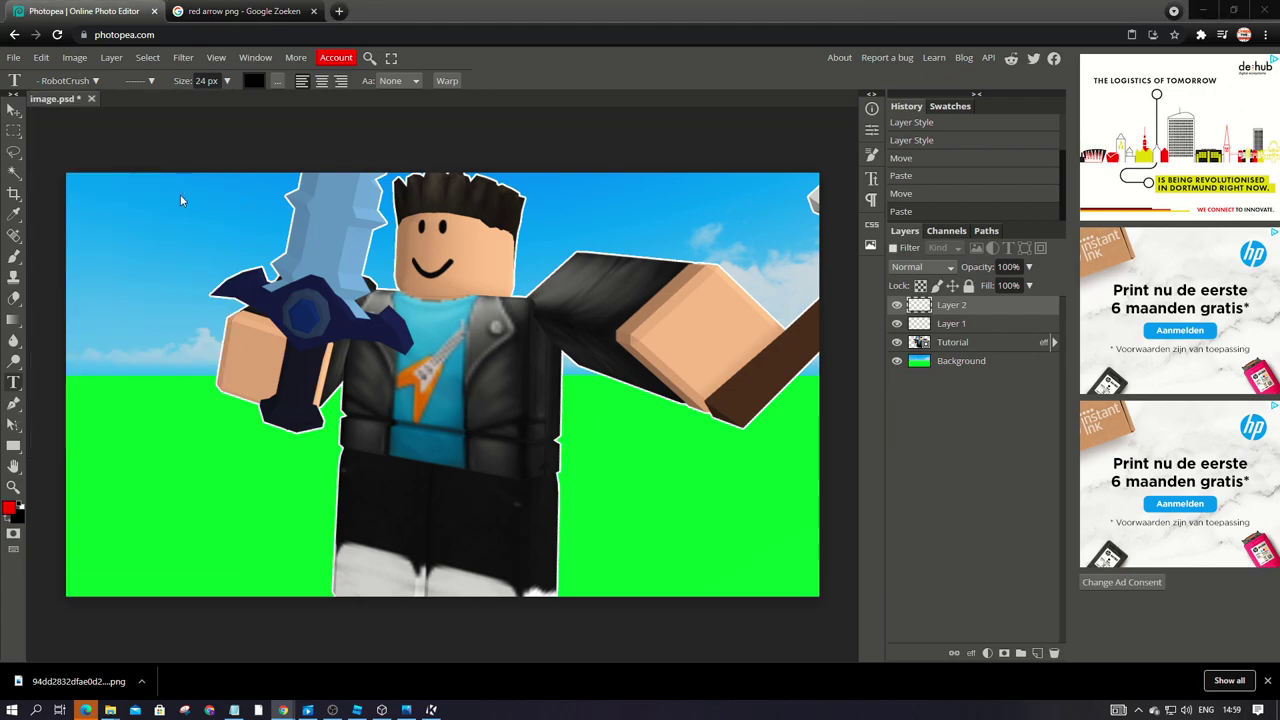
{"action": "left_click", "coordinate": [723, 115]}
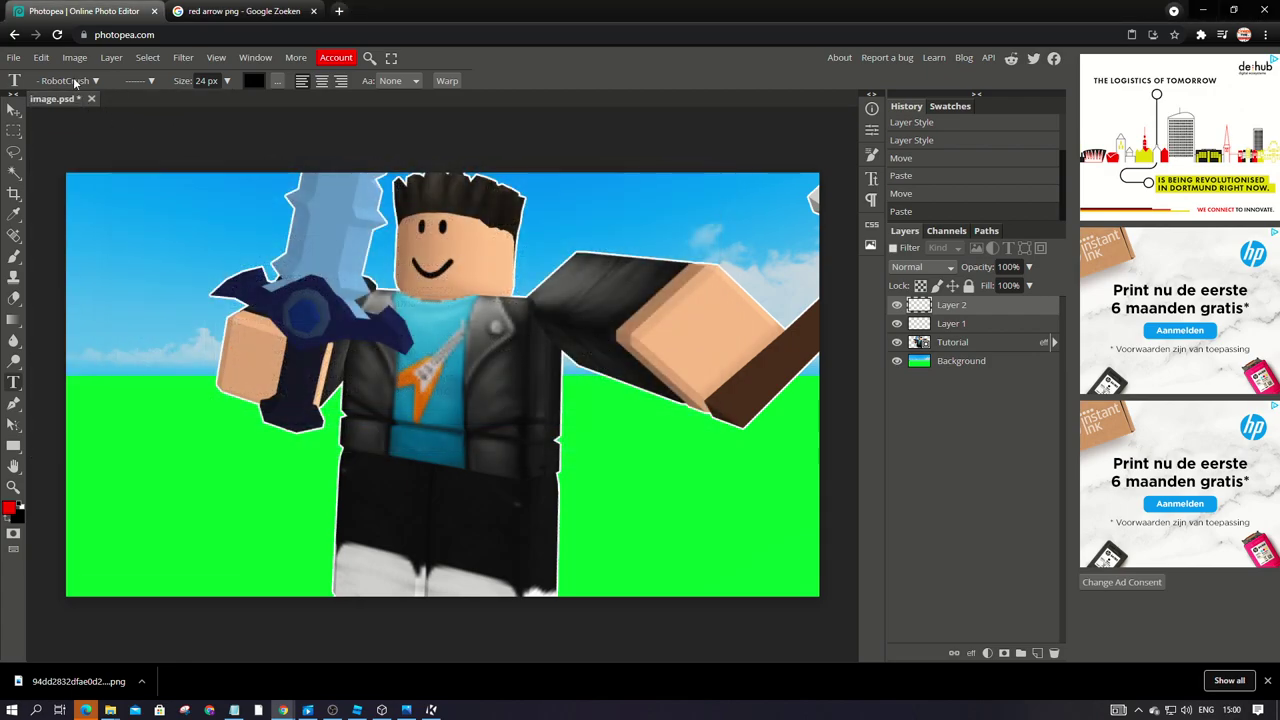
{"action": "left_click", "coordinate": [65, 80]}
{"action": "left_click", "coordinate": [135, 210]}
Step: Start a text layer in the sky at the canvas's upper left and set the text colour to bright yellow-green
{"action": "left_click", "coordinate": [116, 252]}
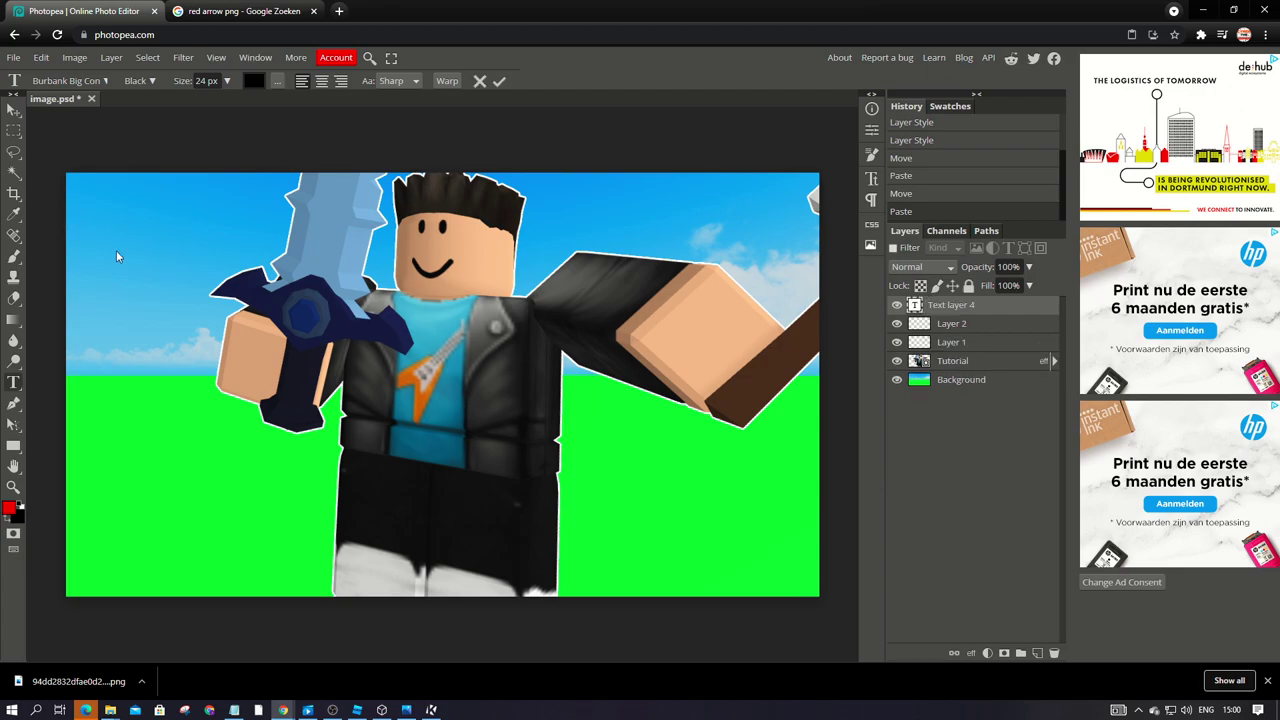
{"action": "left_click", "coordinate": [253, 80]}
{"action": "left_click", "coordinate": [360, 319]}
{"action": "left_click", "coordinate": [352, 337]}
Step: Enter 00 in the text layer, commit it, and set the text size to 100 px
{"action": "left_click_drag", "start_coordinate": [195, 80], "coordinate": [187, 86]}
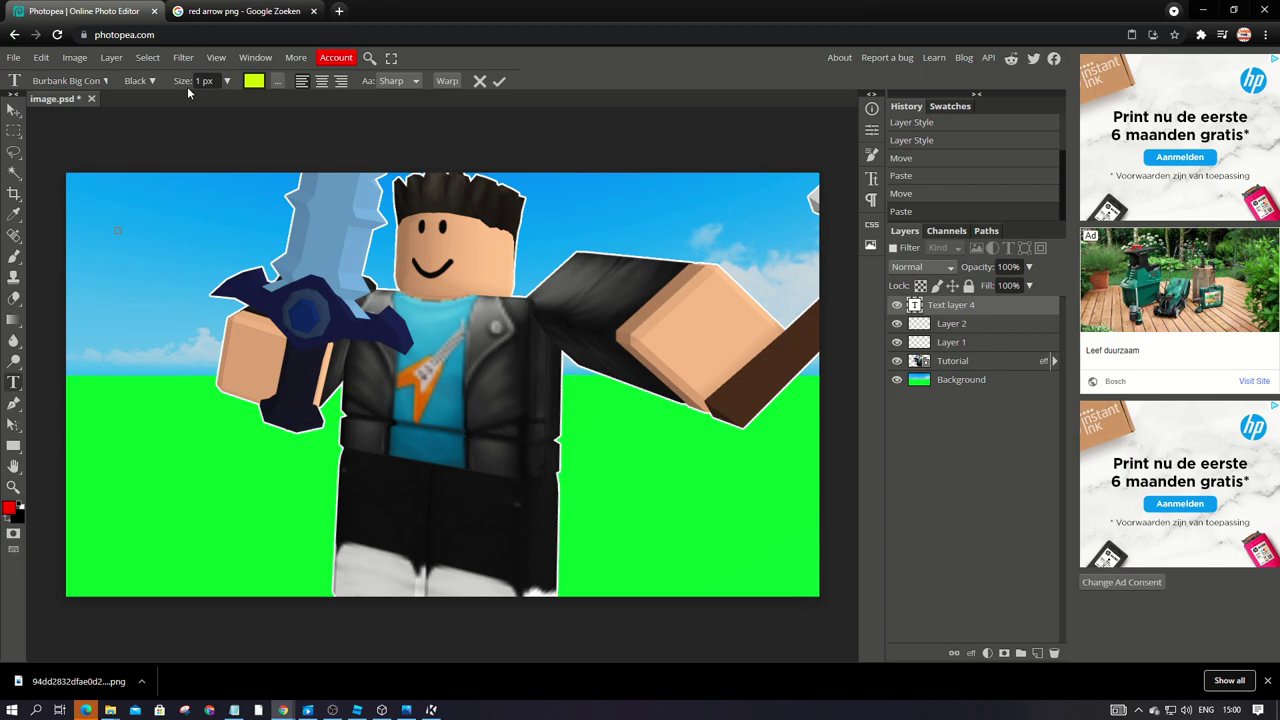
{"action": "left_click", "coordinate": [203, 81]}
{"action": "type", "text": "00"}
{"action": "left_click", "coordinate": [499, 81]}
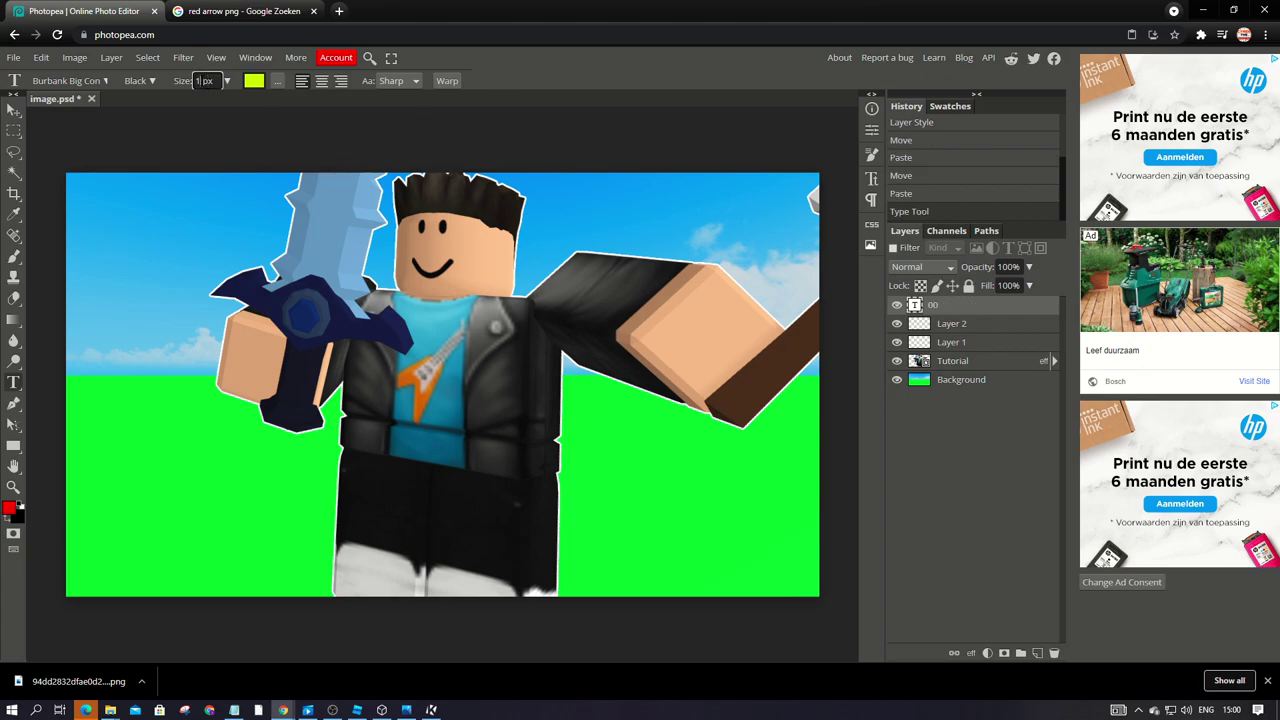
{"action": "type", "text": "00"}
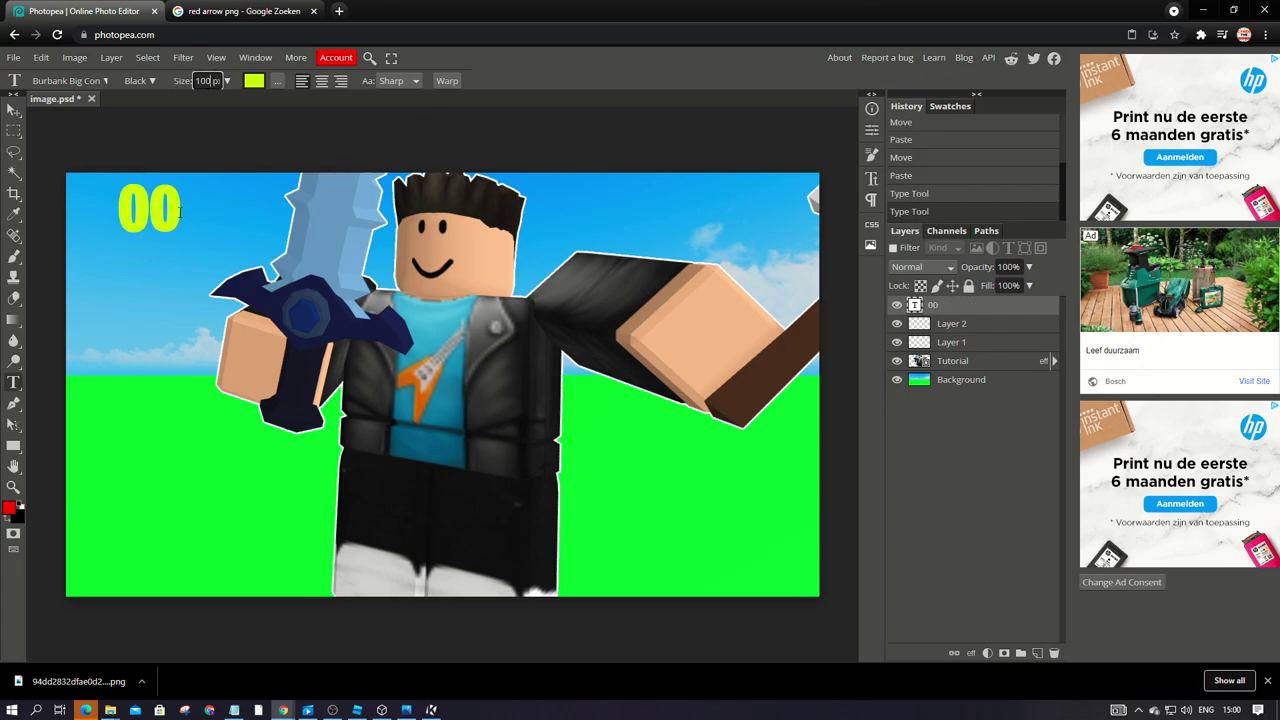
Step: Add a text layer along the canvas's left side reading HOW, I MAKE, AN BEDWARS and THUMBNAIL on four lines
{"action": "left_click", "coordinate": [177, 211]}
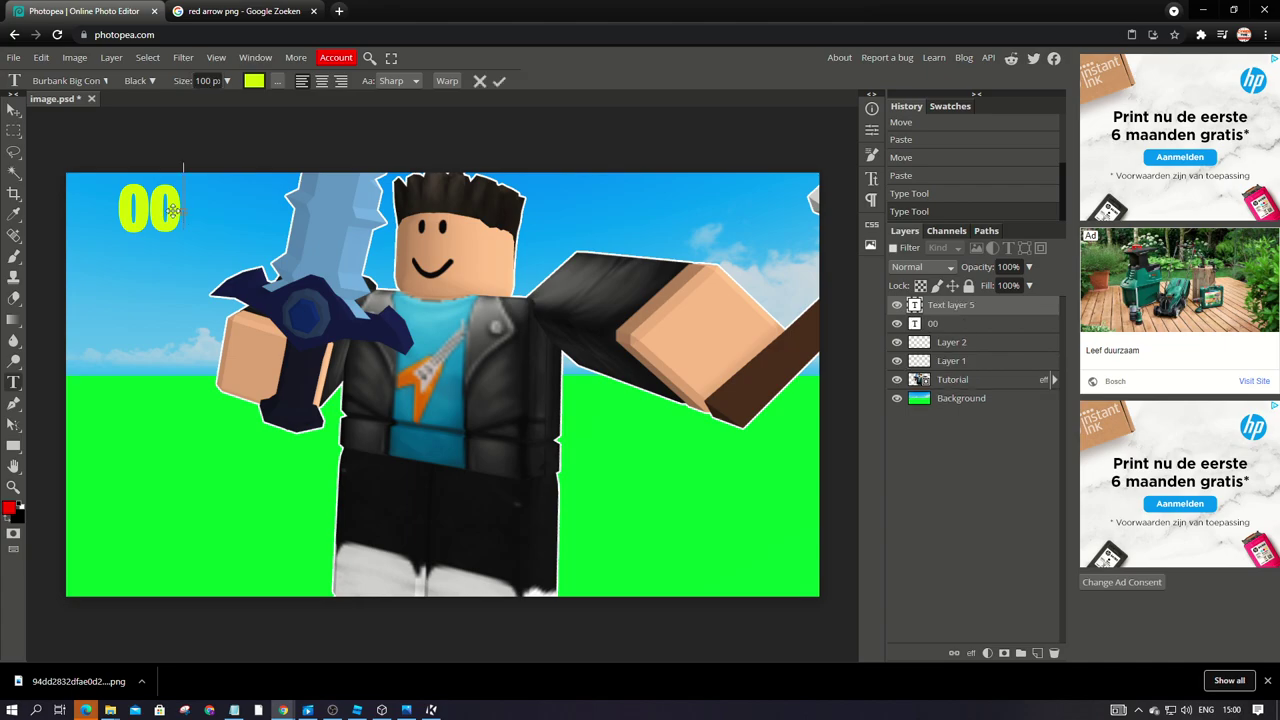
{"action": "left_click_drag", "start_coordinate": [184, 219], "coordinate": [81, 313]}
{"action": "type", "text": "hw"}
{"action": "key", "text": "BackSpace"}
{"action": "key", "text": "BackSpace"}
{"action": "type", "text": "HOW "}
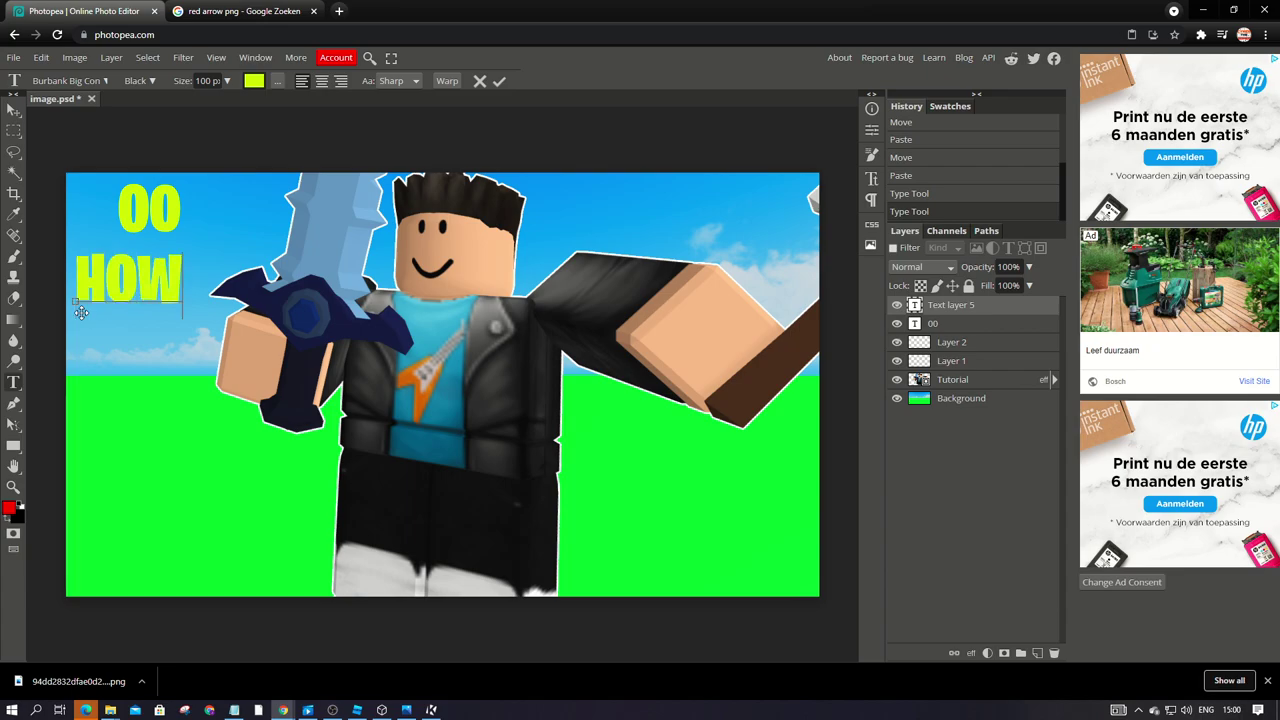
{"action": "type", "text": "I MAKE "}
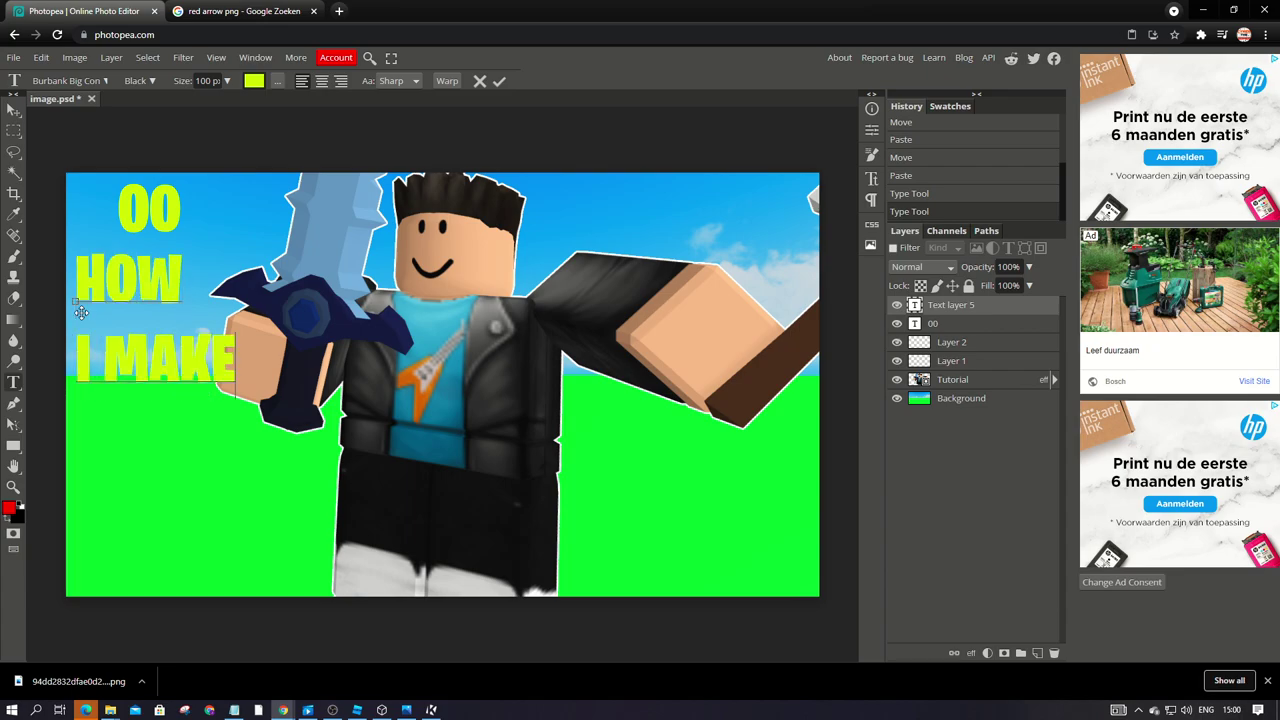
{"action": "type", "text": "AN BEDWARS"}
{"action": "key", "text": "Return"}
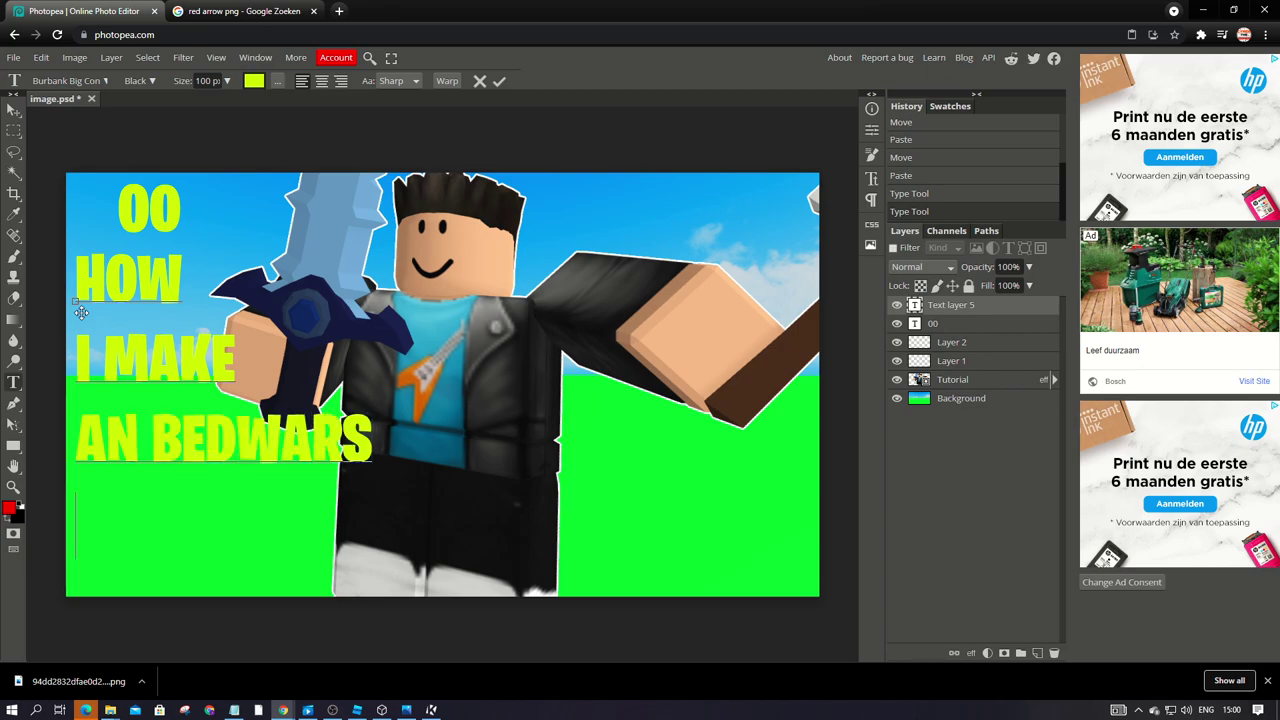
{"action": "type", "text": "THUM"}
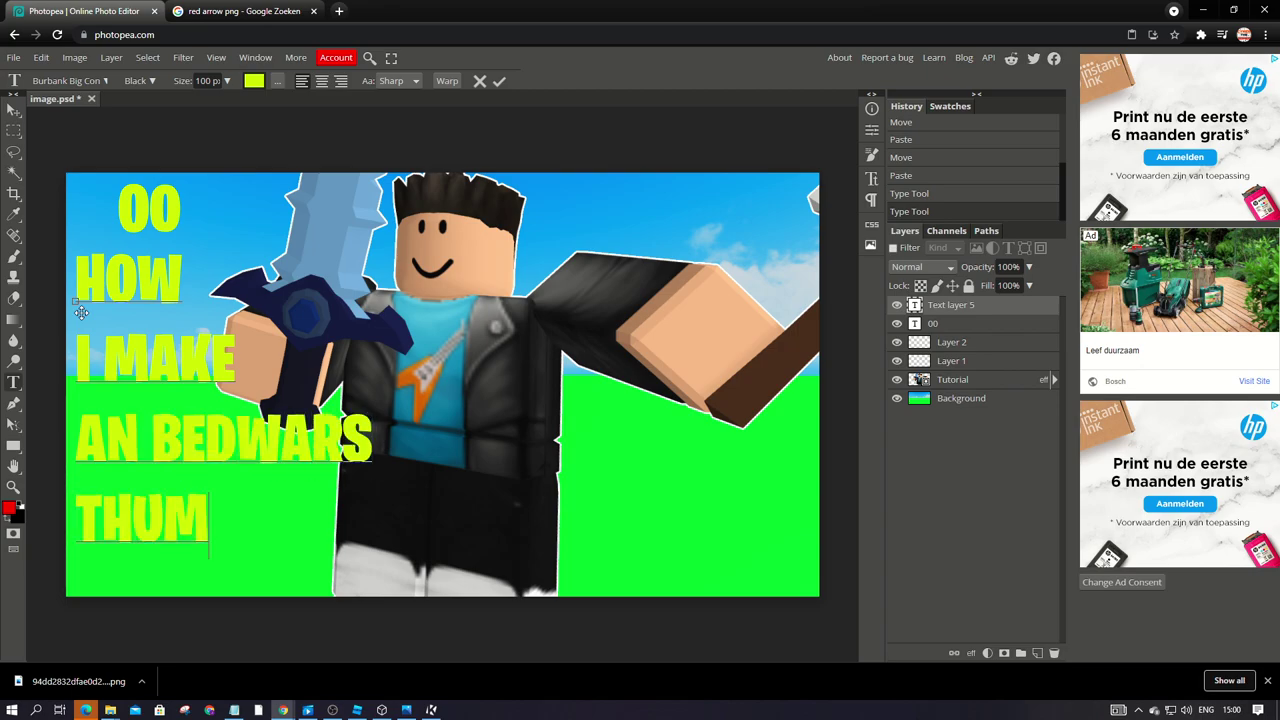
{"action": "type", "text": "BNAIL"}
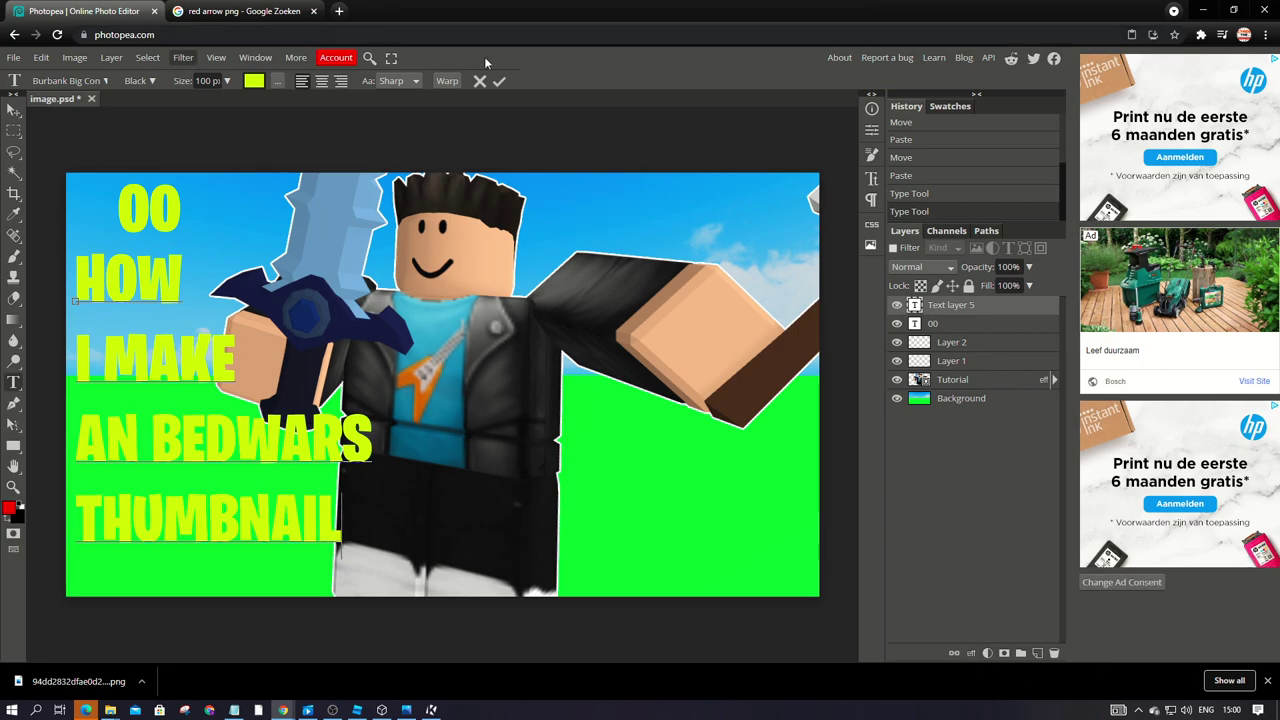
{"action": "left_click", "coordinate": [321, 238]}
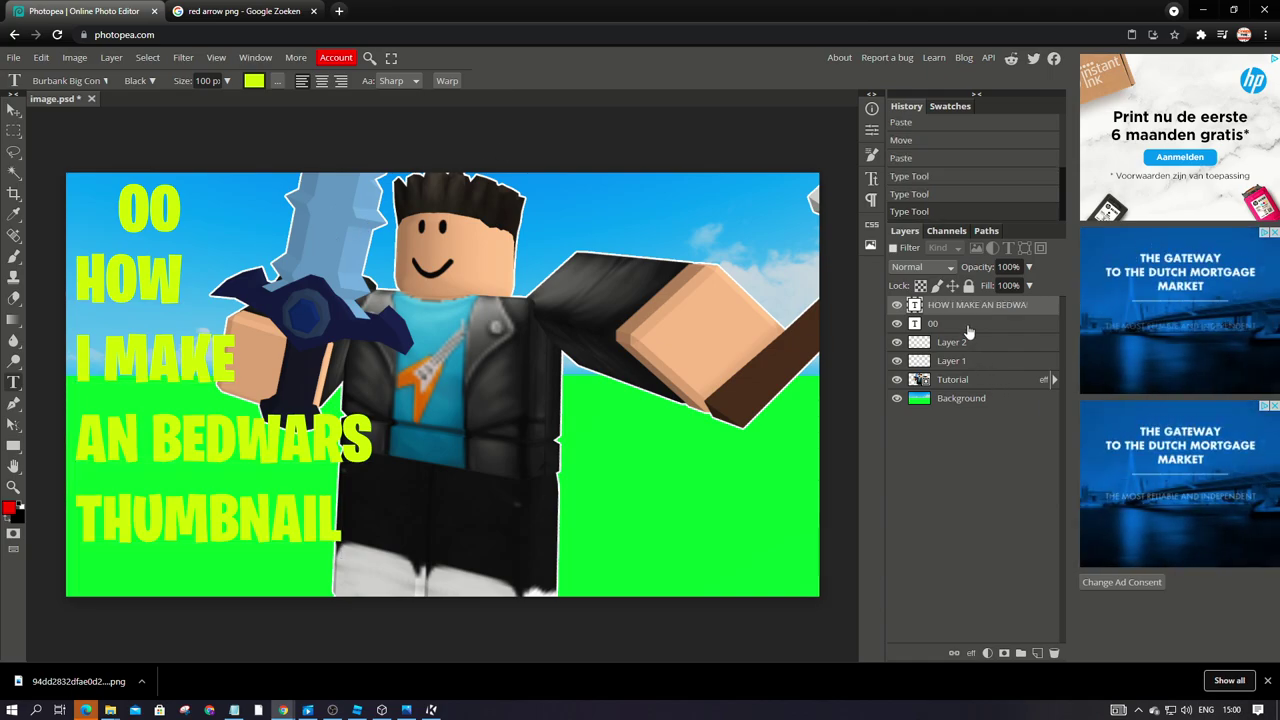
Step: Delete the stray 00 text layer
{"action": "right_click", "coordinate": [950, 323]}
{"action": "left_click", "coordinate": [900, 368]}
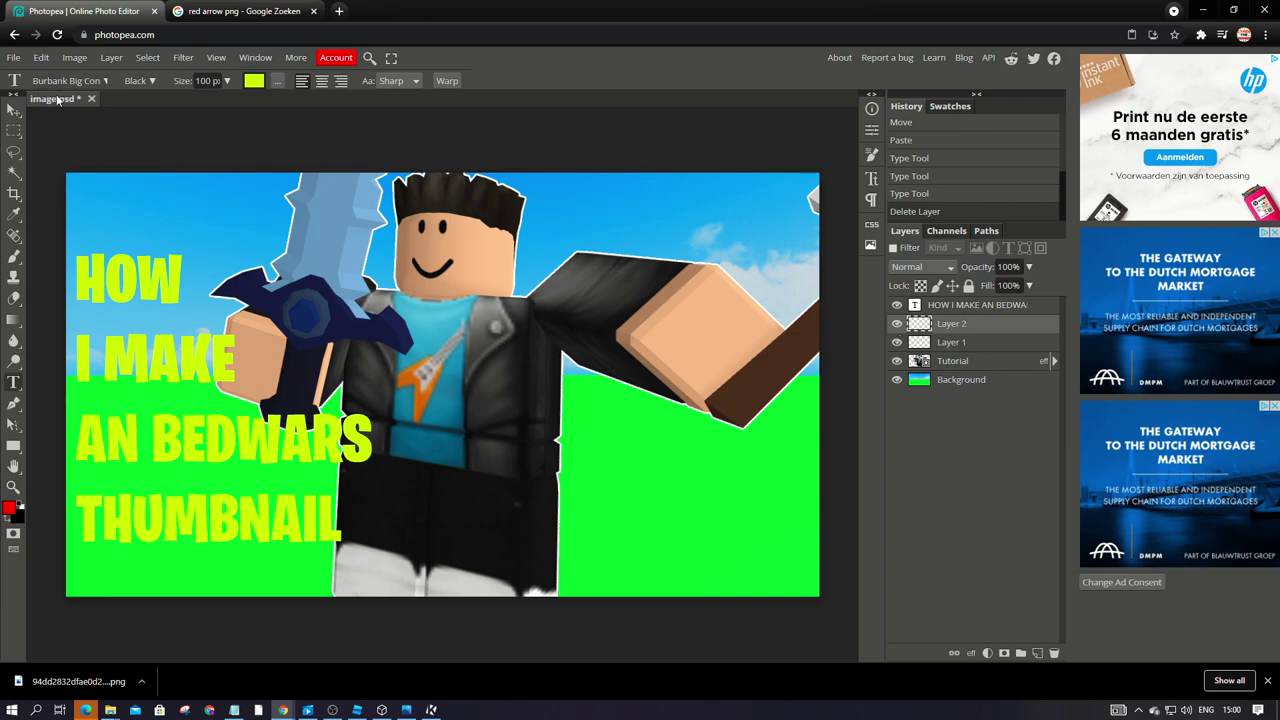
{"action": "left_click", "coordinate": [969, 652]}
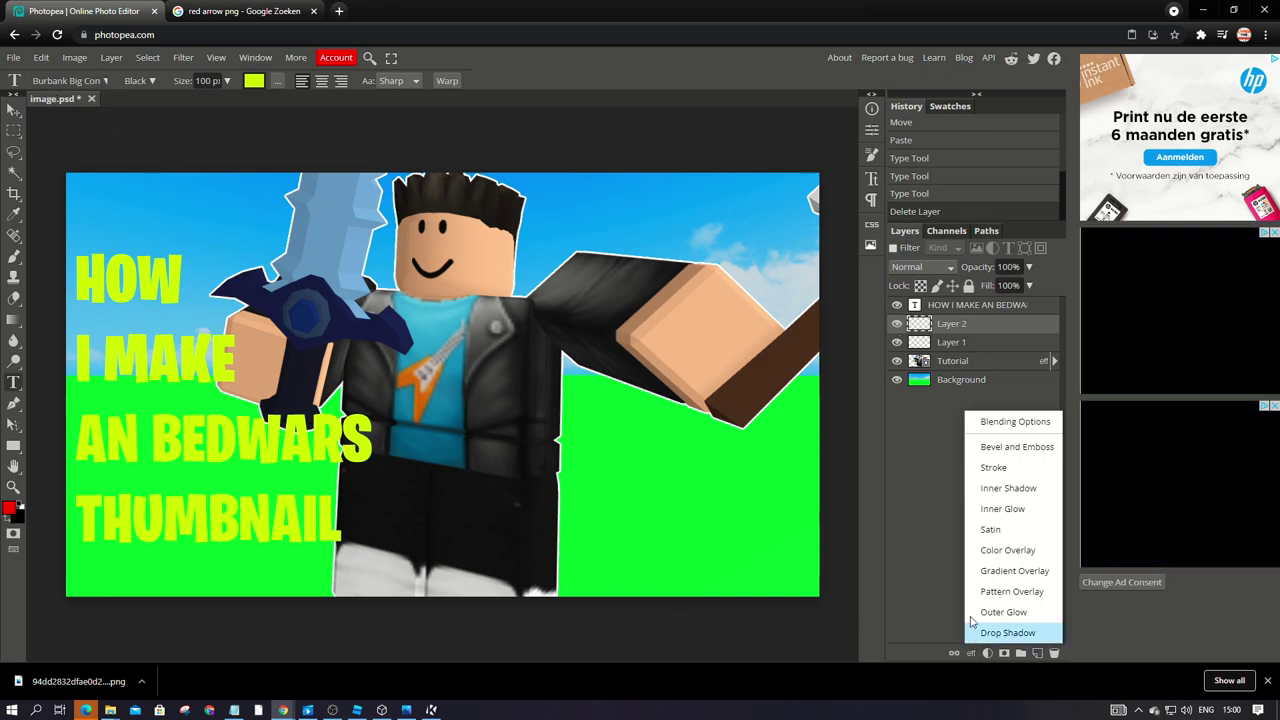
{"action": "left_click", "coordinate": [993, 467]}
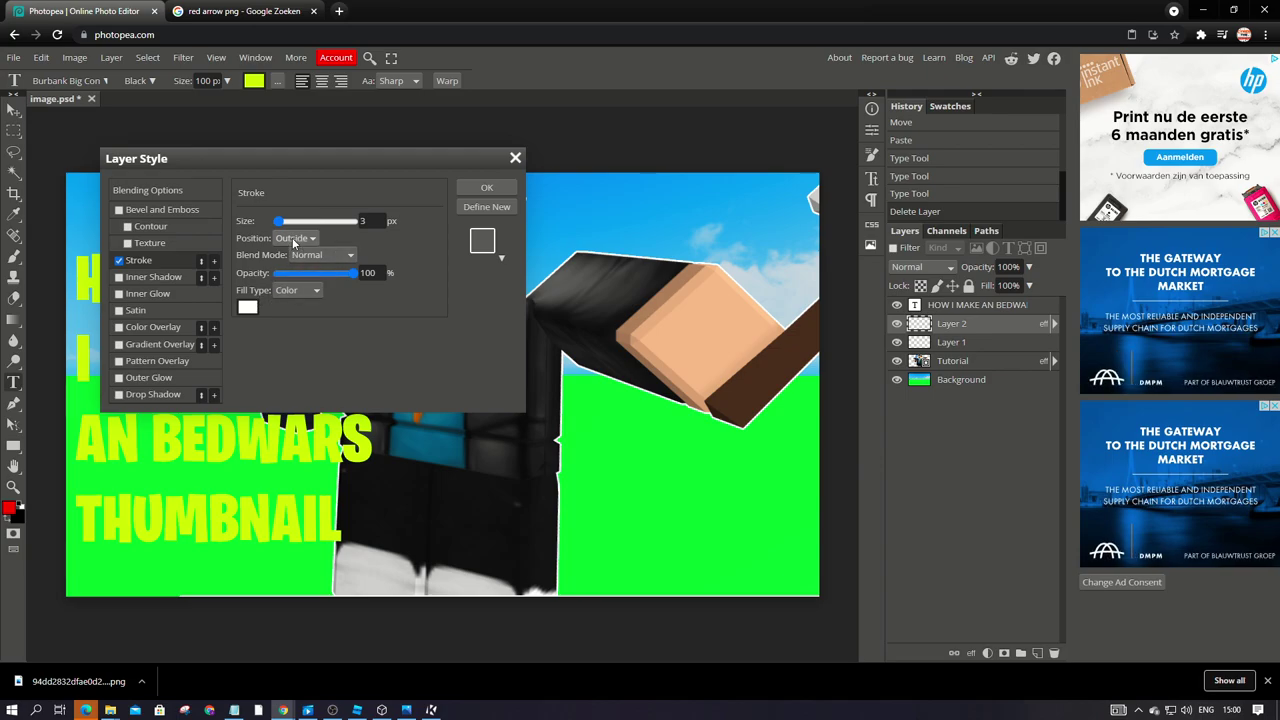
{"action": "left_click_drag", "start_coordinate": [293, 229], "coordinate": [280, 226]}
{"action": "type", "text": "9"}
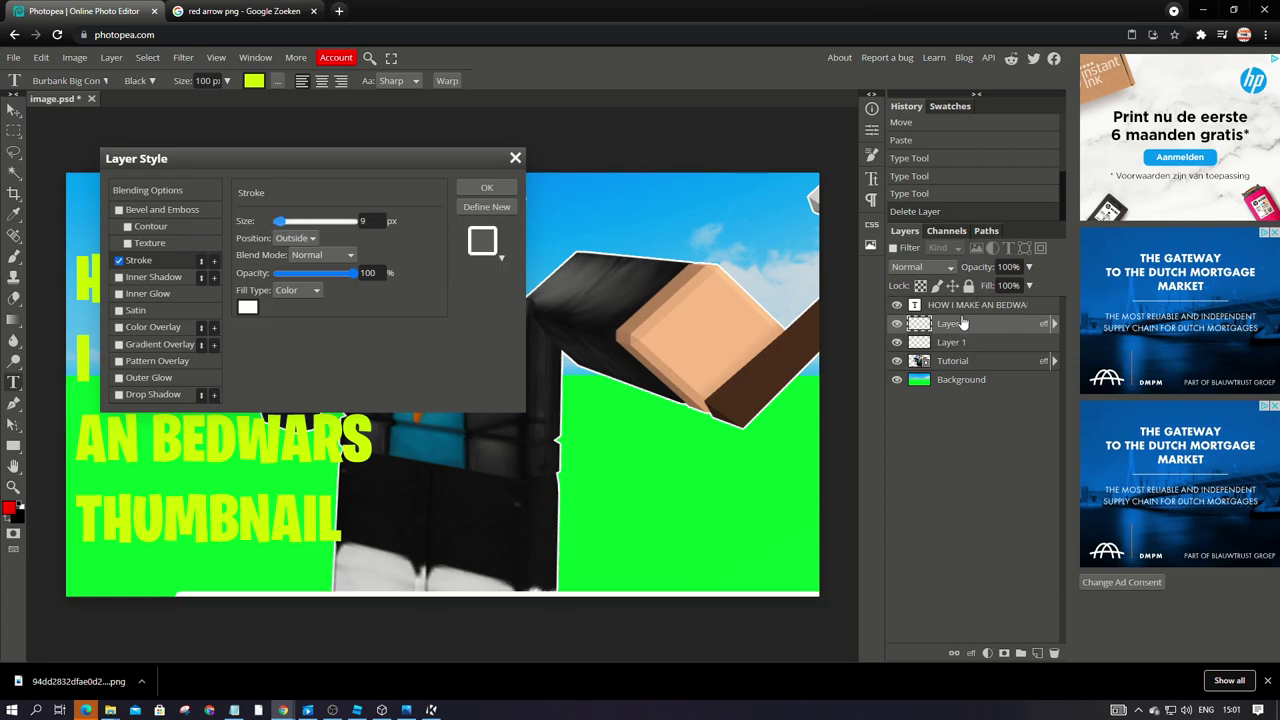
{"action": "left_click", "coordinate": [957, 313]}
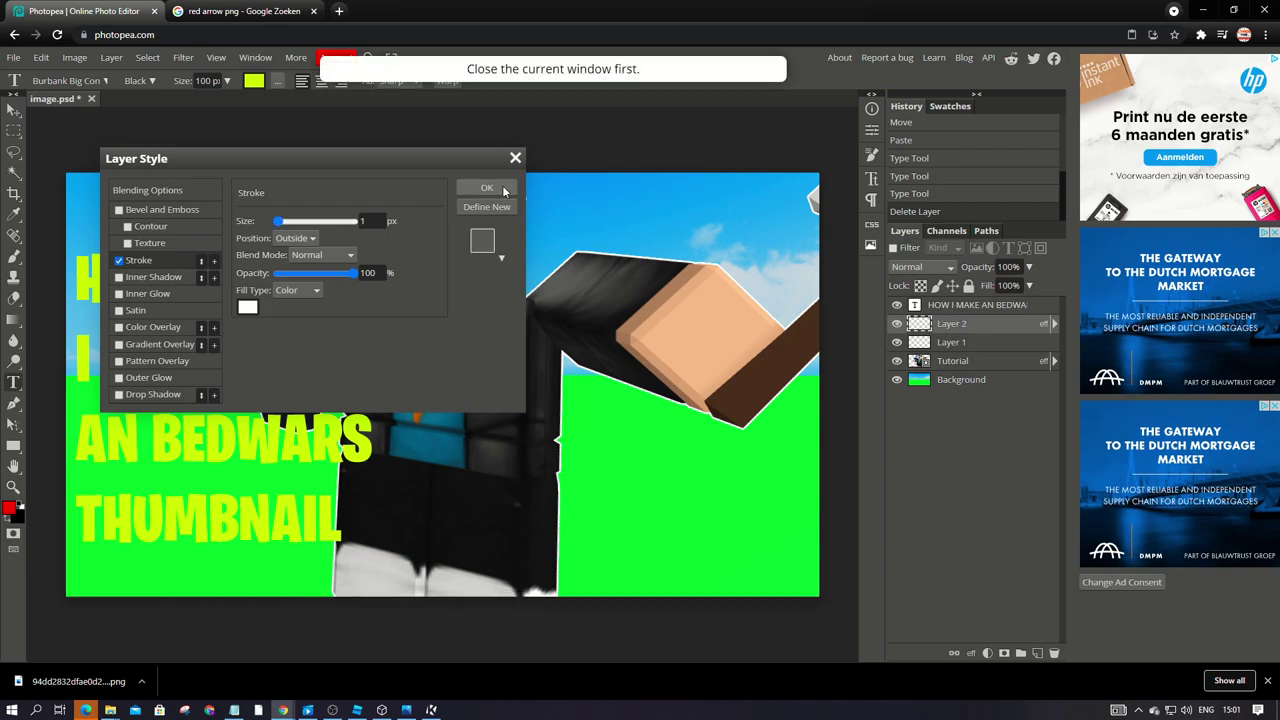
{"action": "left_click", "coordinate": [515, 158]}
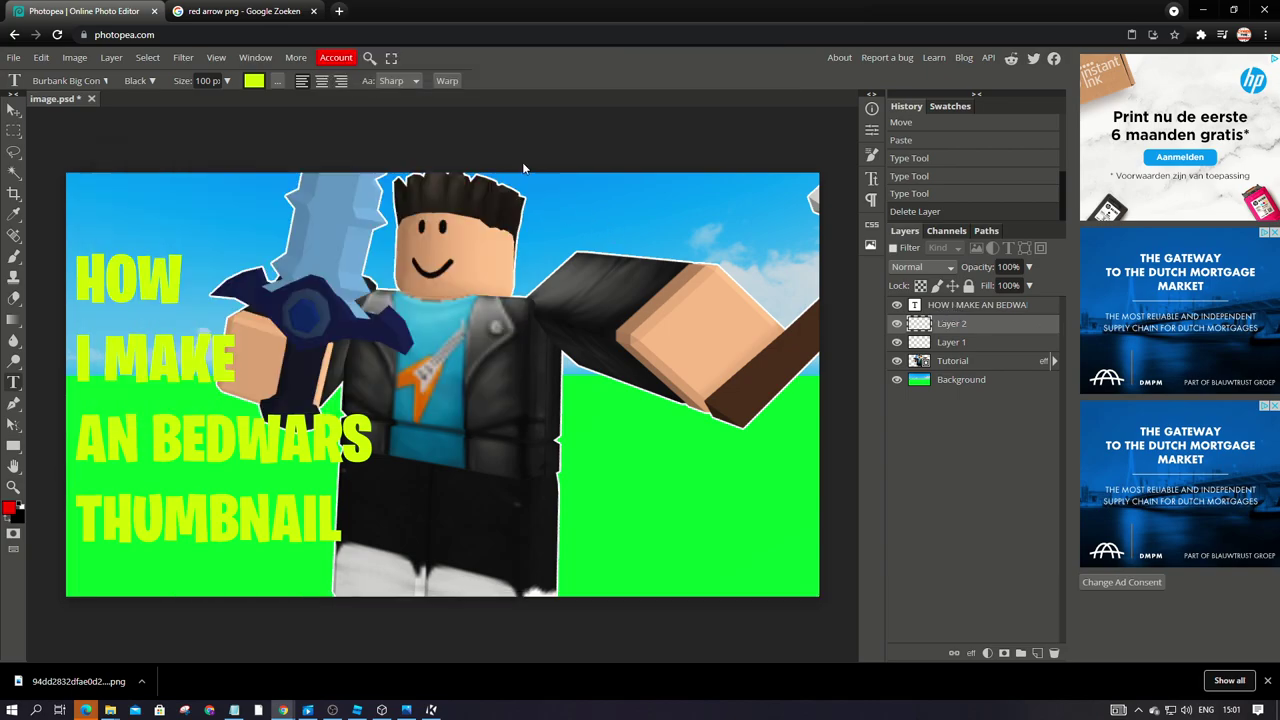
Step: Add an outside stroke to the four-line thumbnail text layer, with a size of 8 px and the colour black
{"action": "right_click", "coordinate": [958, 307]}
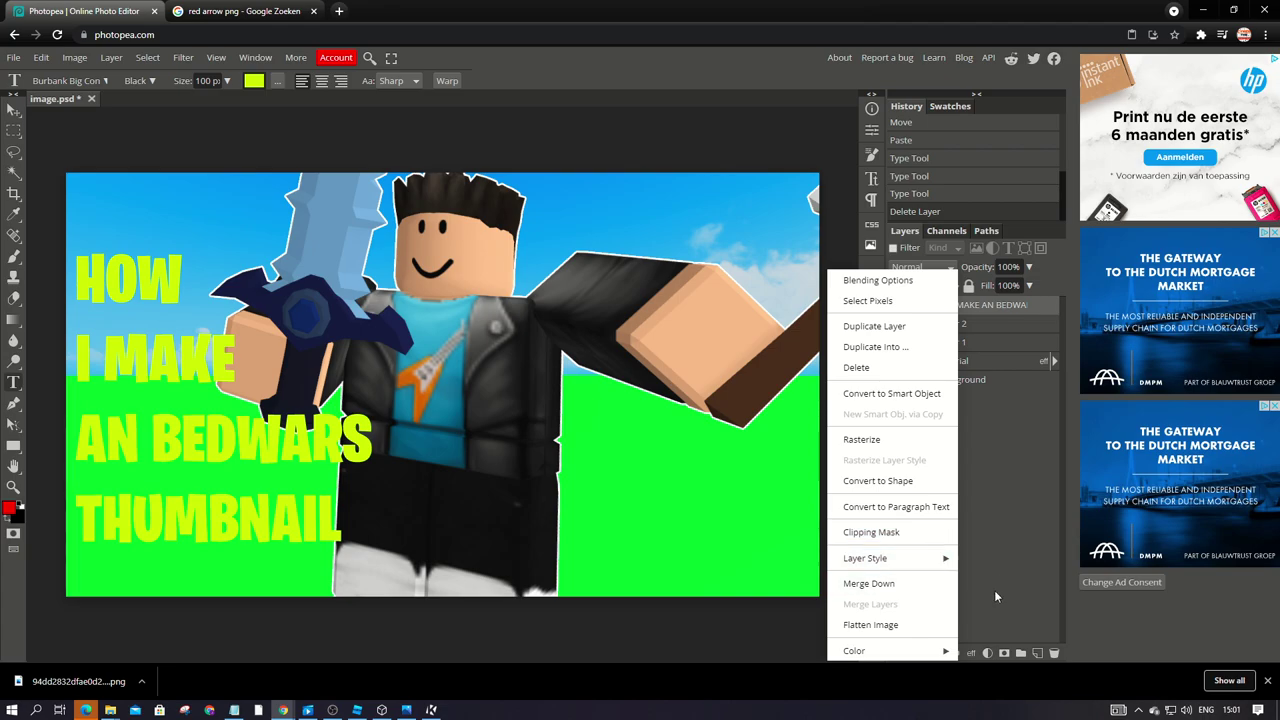
{"action": "left_click", "coordinate": [971, 652]}
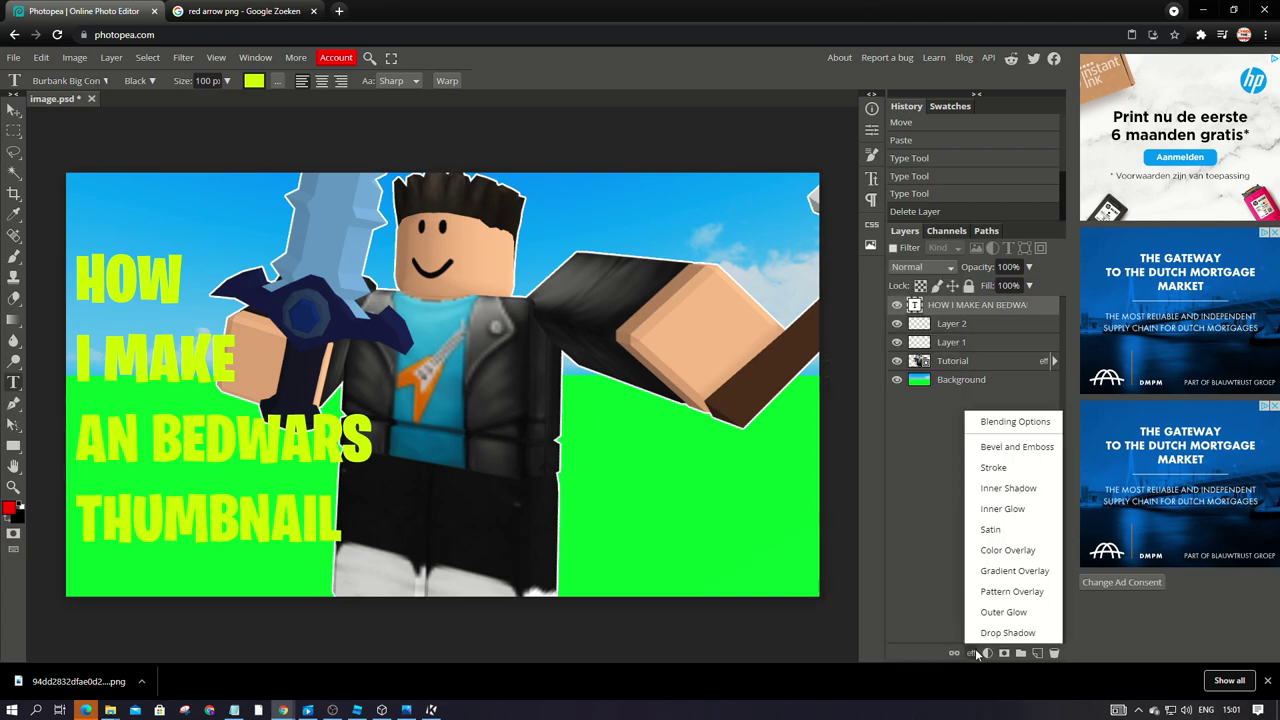
{"action": "left_click", "coordinate": [1018, 469]}
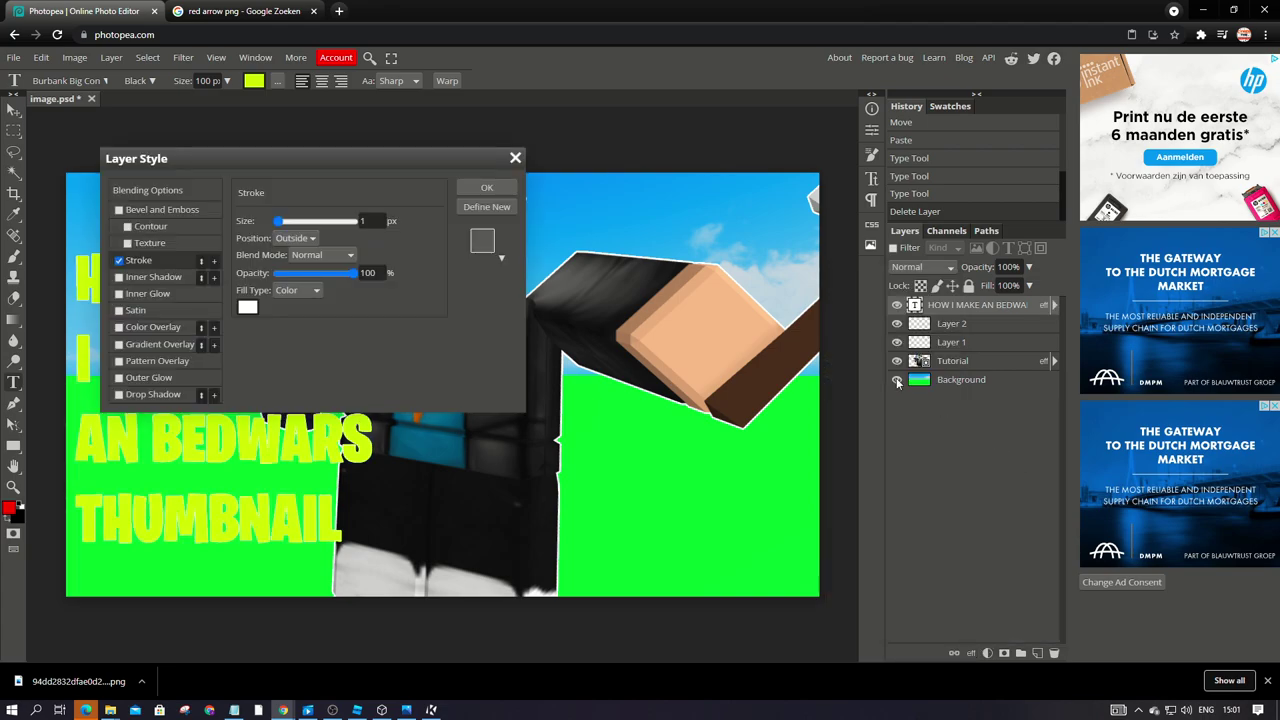
{"action": "left_click", "coordinate": [378, 221]}
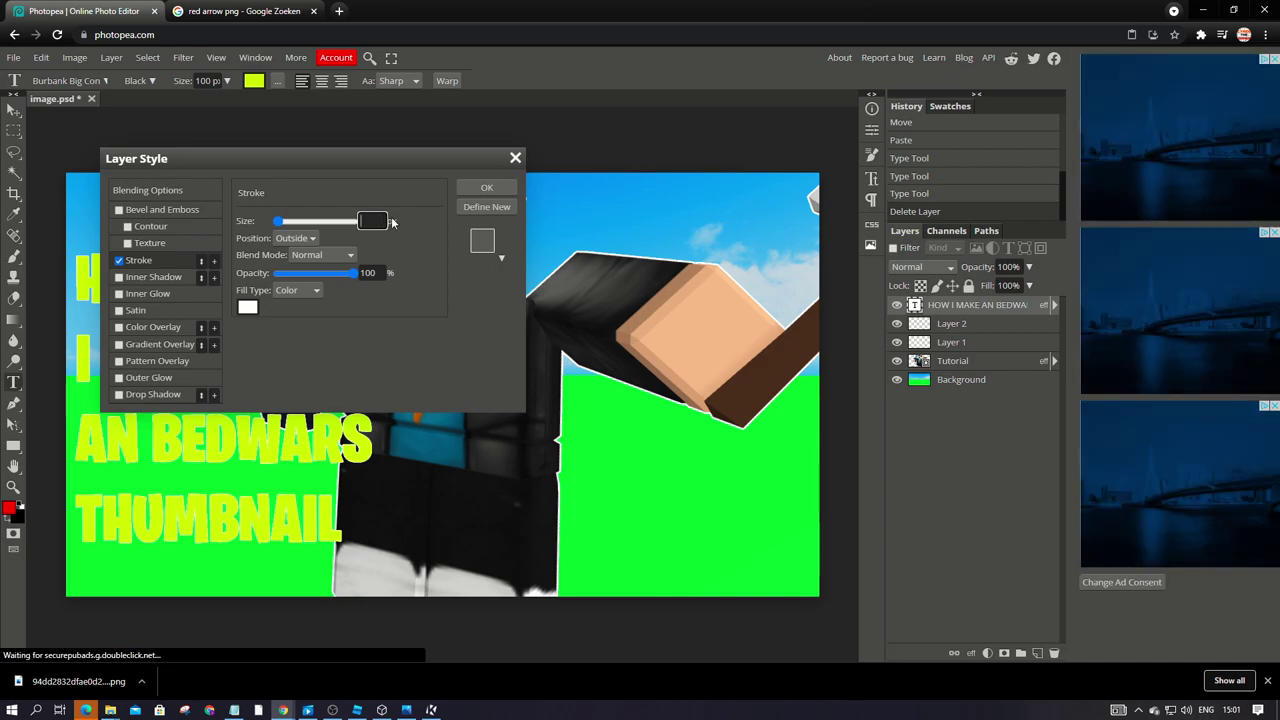
{"action": "type", "text": "8"}
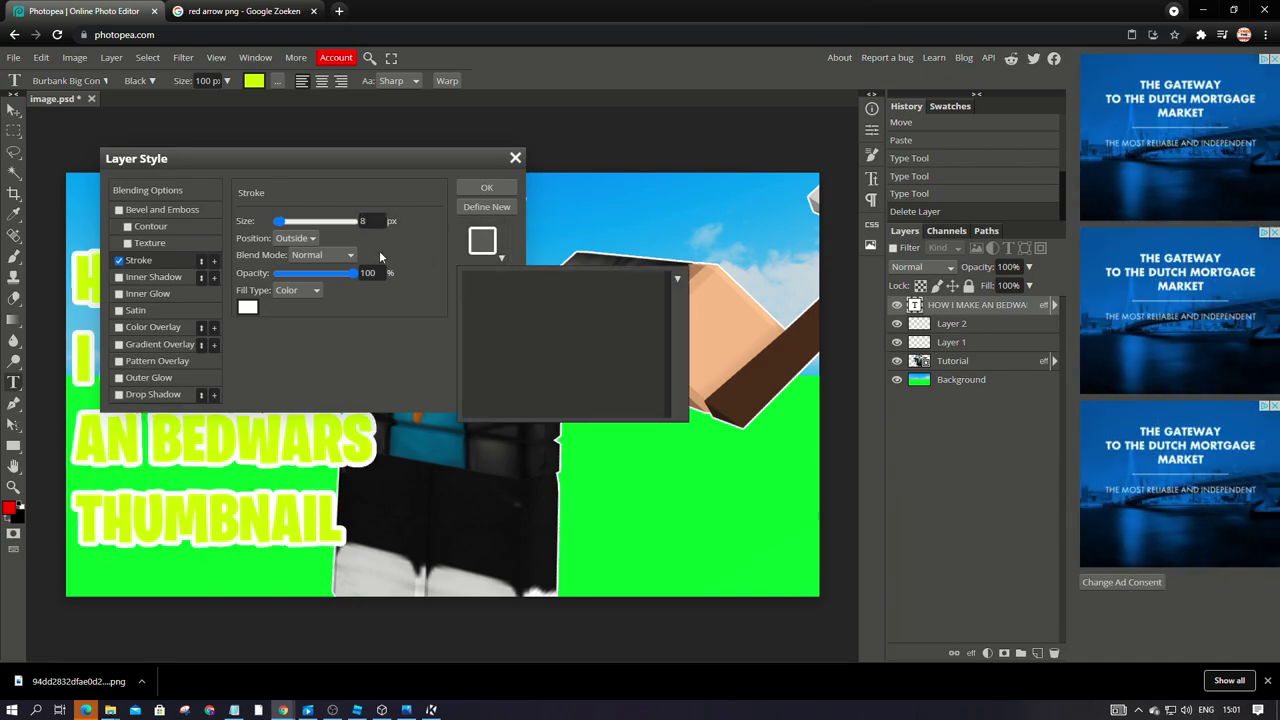
{"action": "left_click", "coordinate": [247, 307]}
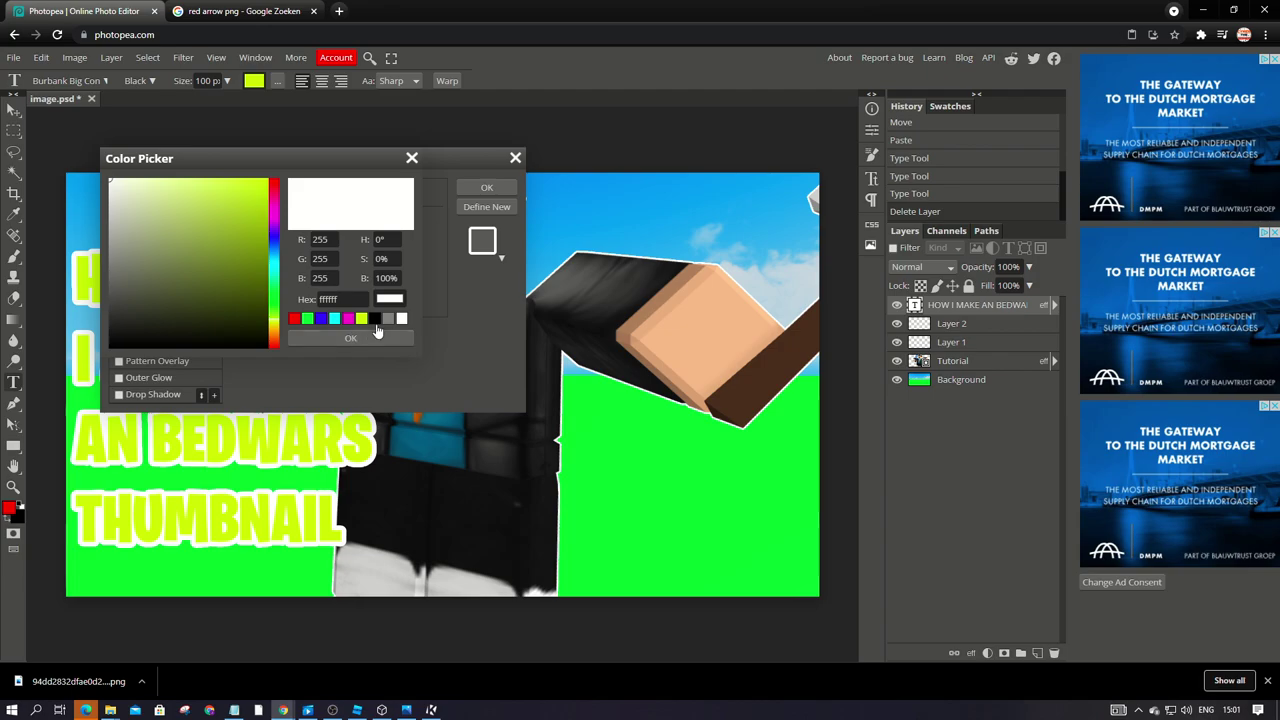
{"action": "left_click", "coordinate": [374, 319]}
{"action": "left_click", "coordinate": [373, 340]}
Step: Thin the text's stroke by trying 5 px and 4 px, settle on 3 px, and apply the layer style
{"action": "double_click", "coordinate": [368, 220]}
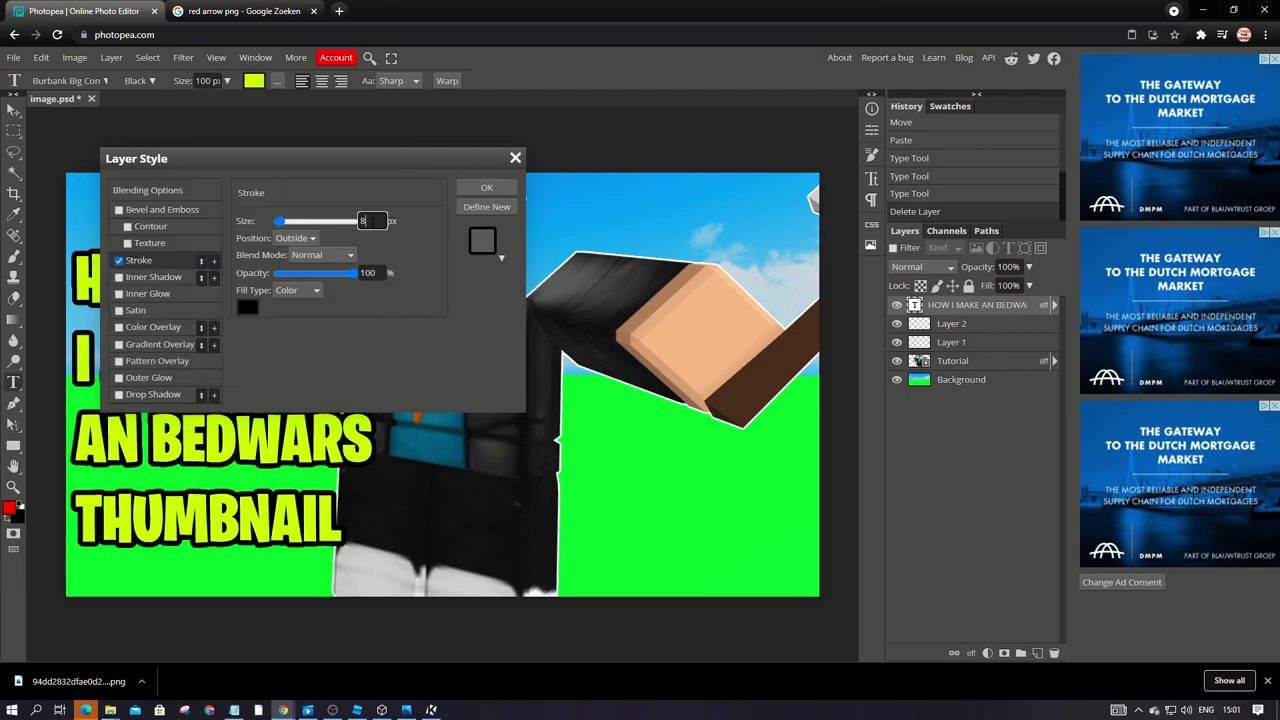
{"action": "type", "text": "5"}
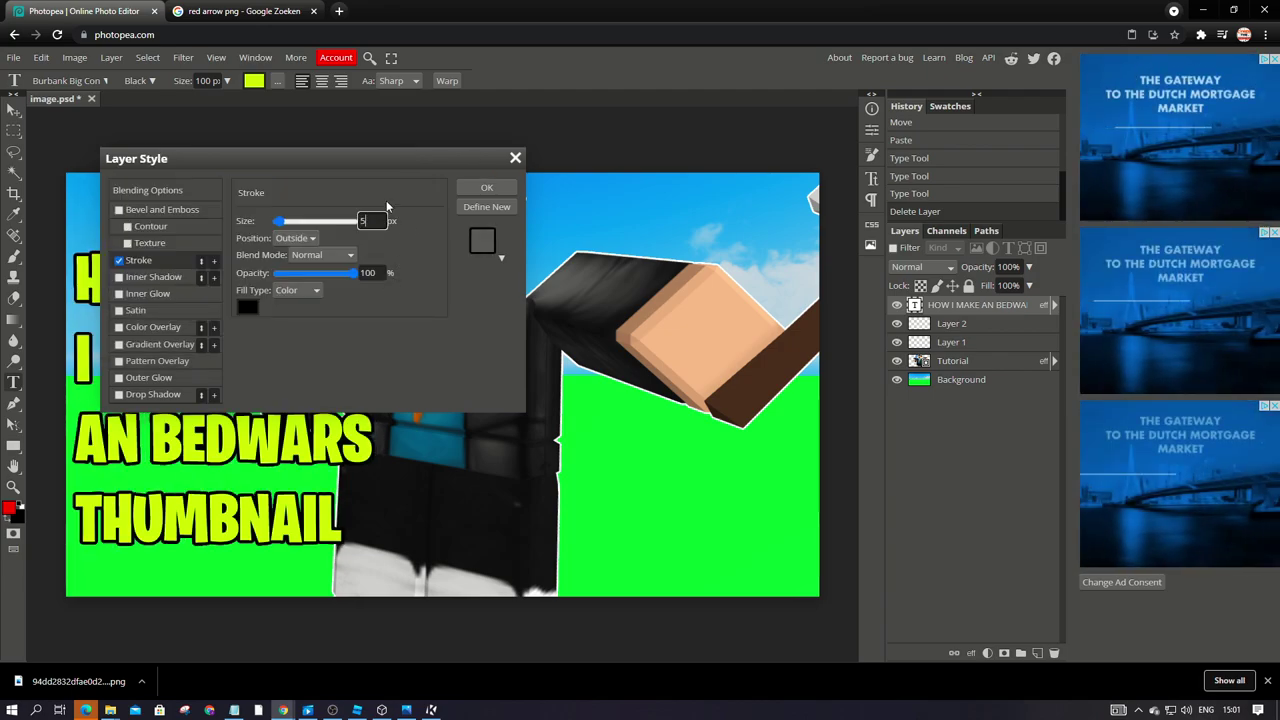
{"action": "key", "text": "BackSpace"}
{"action": "type", "text": "4"}
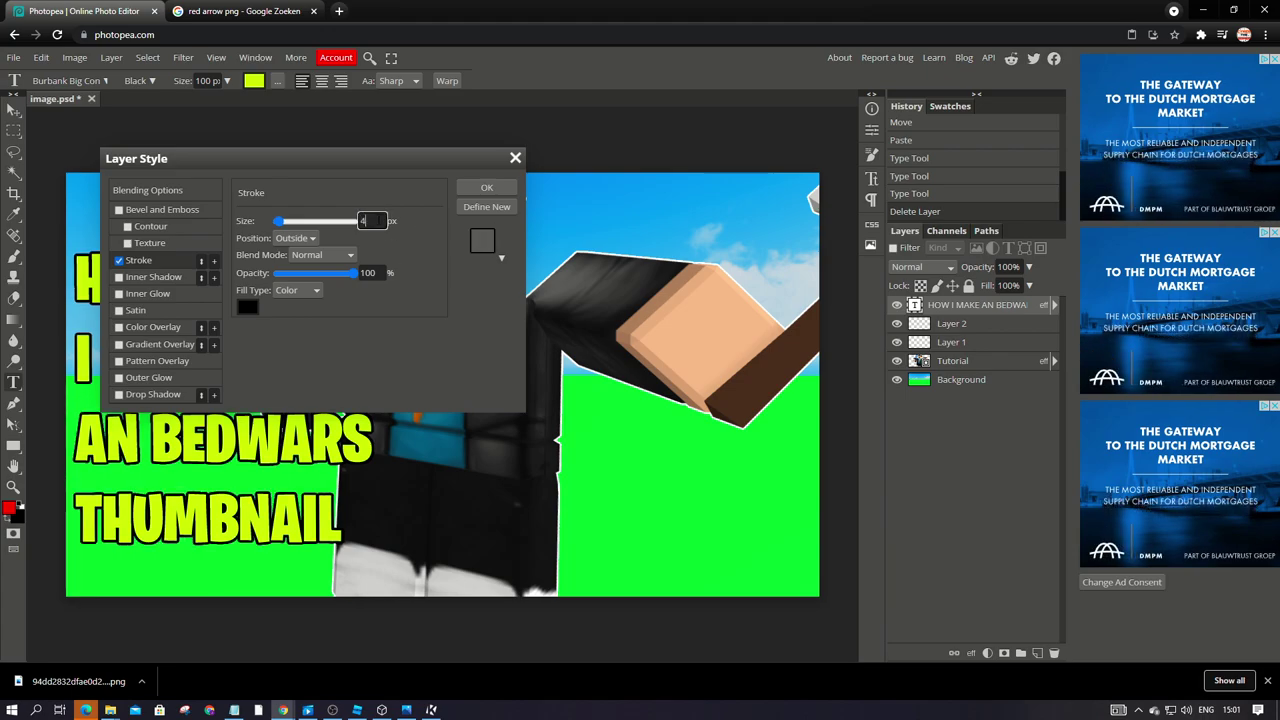
{"action": "key", "text": "BackSpace"}
{"action": "type", "text": "3"}
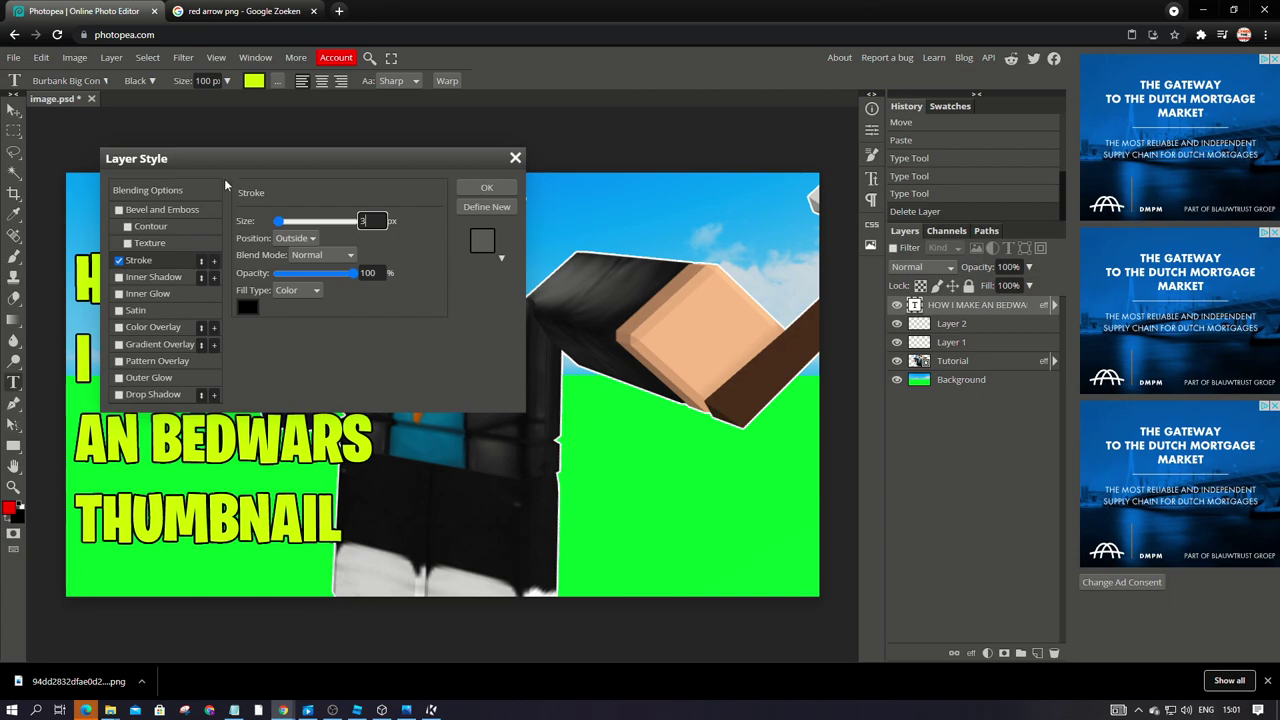
{"action": "left_click", "coordinate": [460, 187]}
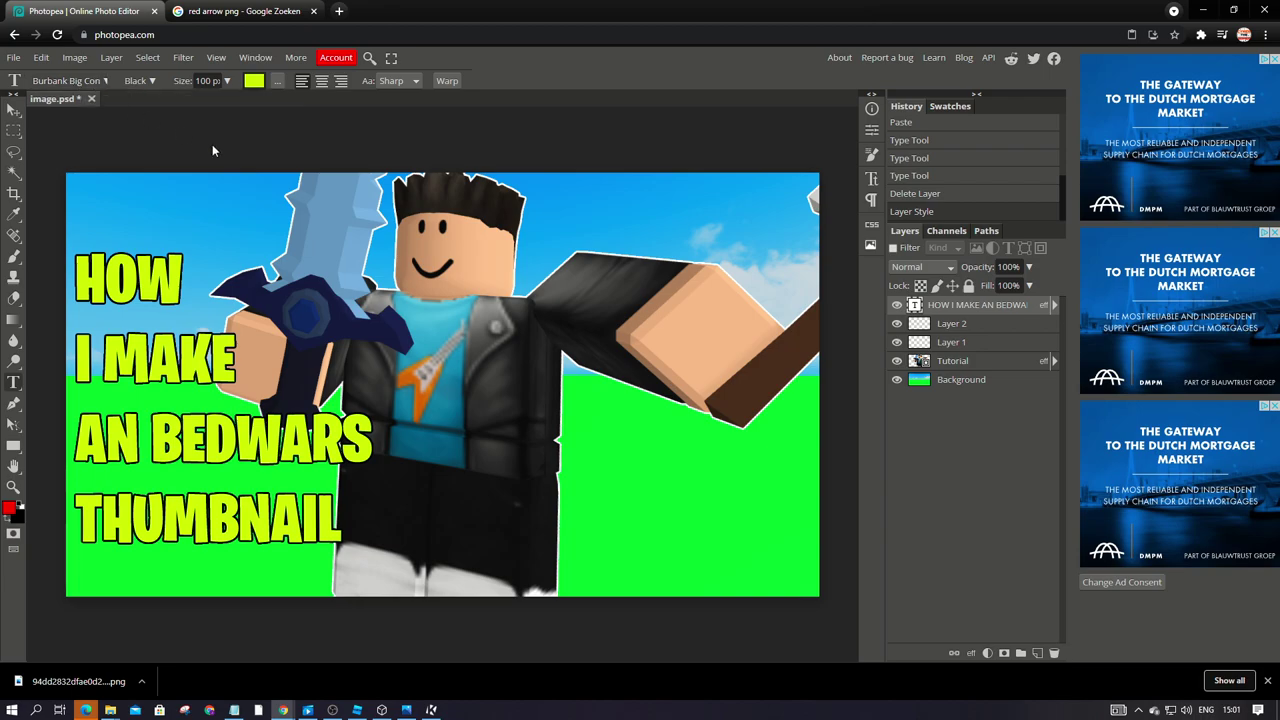
Step: Move the character on the Tutorial layer to the right on the canvas, away from the four-line text
{"action": "left_click", "coordinate": [78, 84]}
{"action": "left_click", "coordinate": [79, 83]}
{"action": "left_click", "coordinate": [955, 361]}
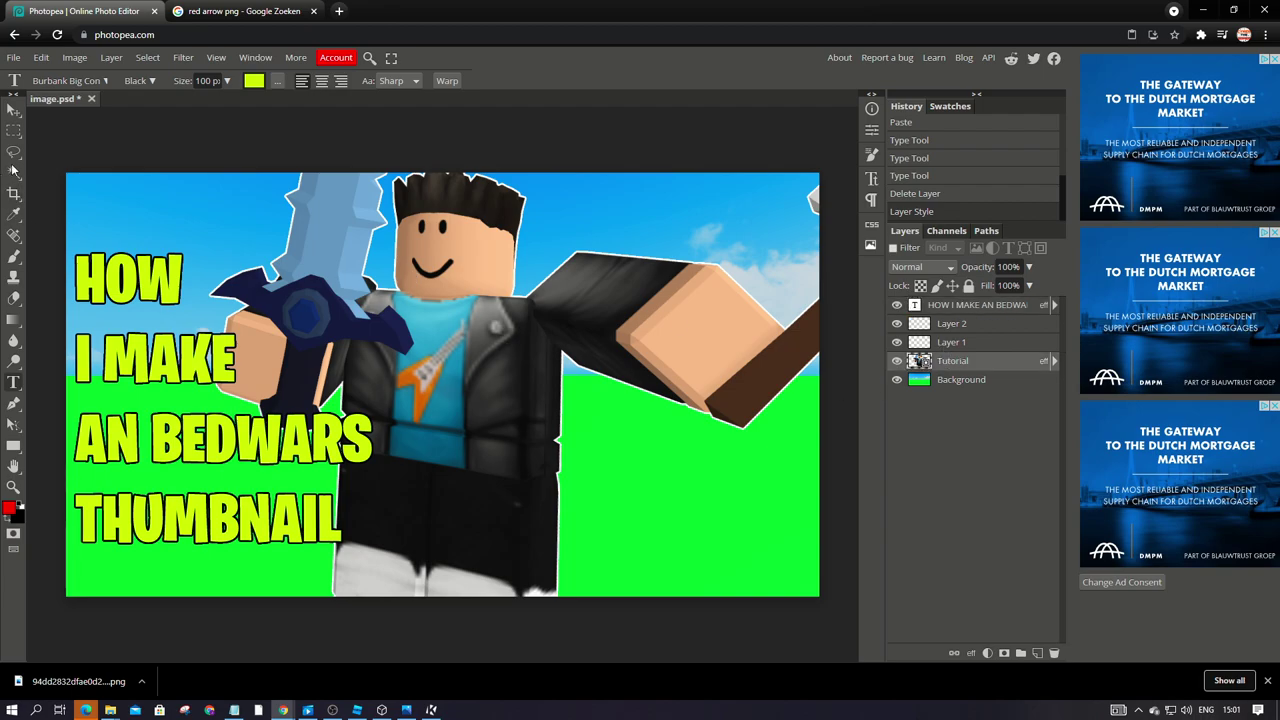
{"action": "left_click", "coordinate": [13, 110]}
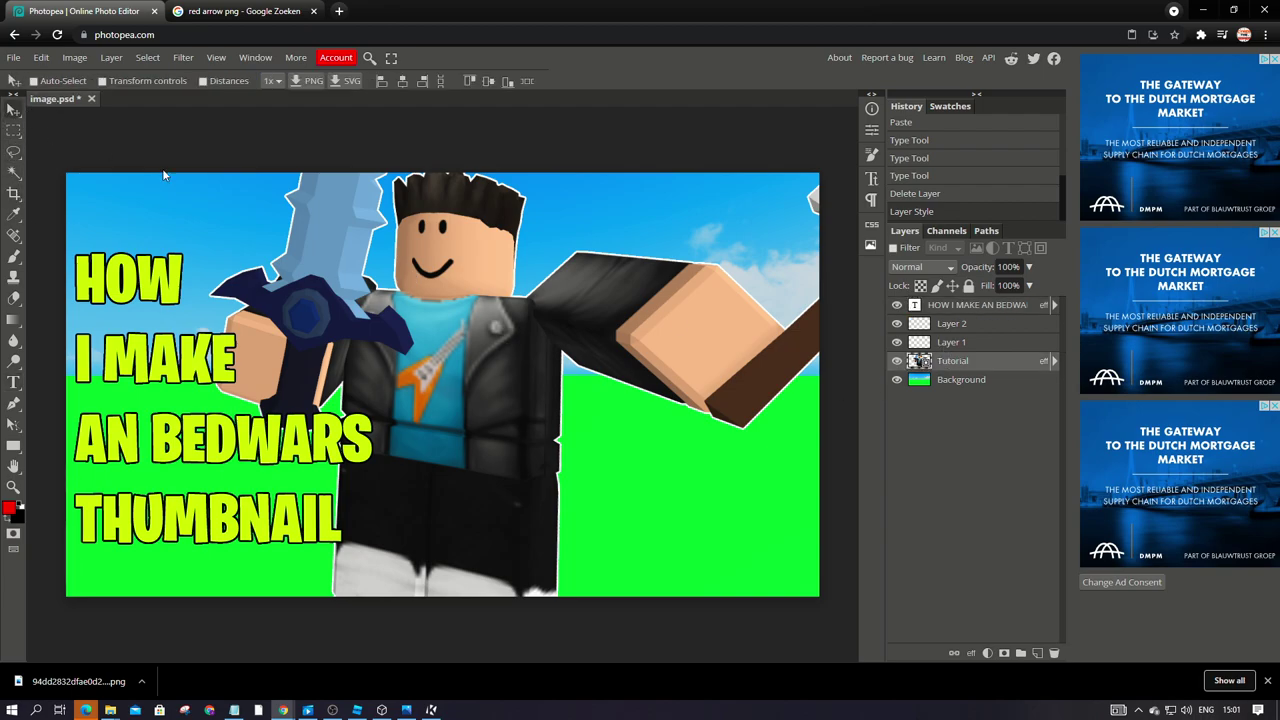
{"action": "left_click_drag", "start_coordinate": [474, 327], "coordinate": [427, 344]}
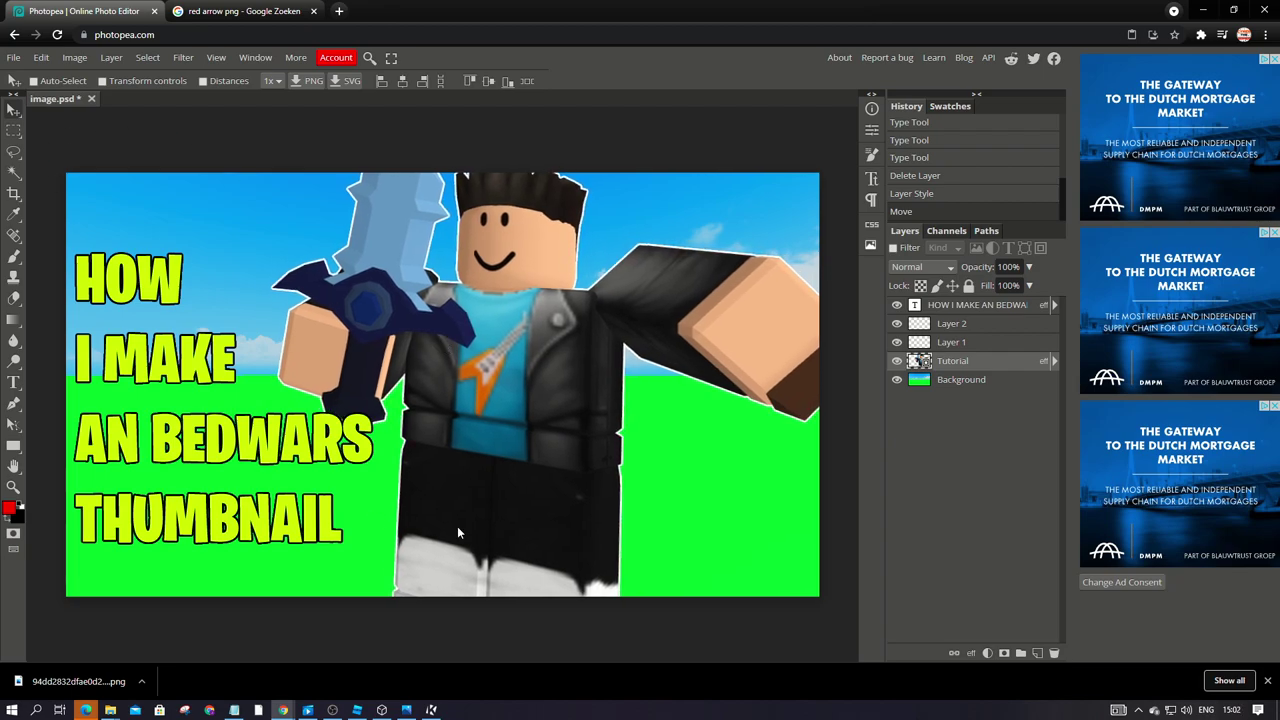